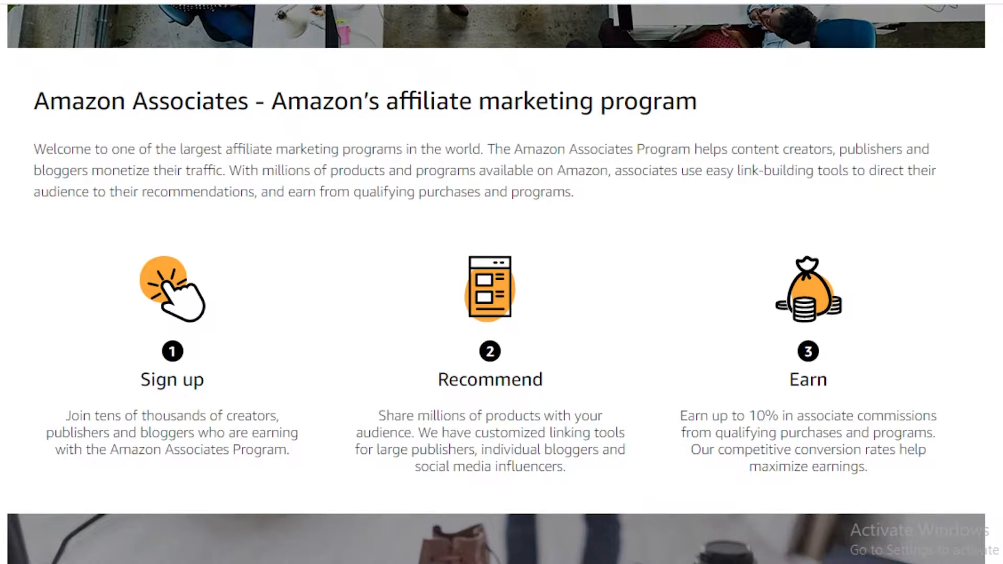
# Switch to Google Sites, open the THE BEST PRICE site and examine its header, product images and buy section.
pyautogui.click(214, 1)
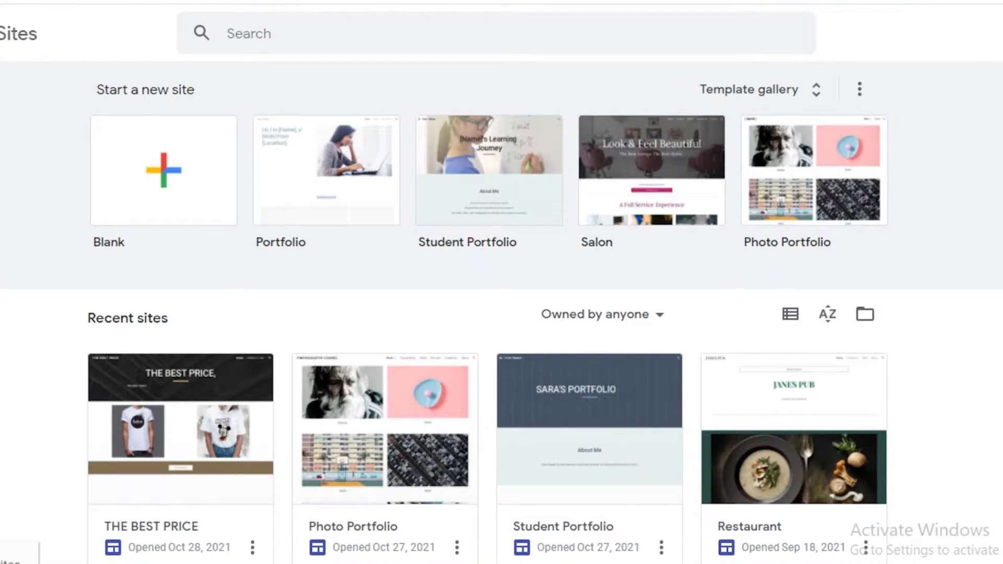
pyautogui.scroll(-1, 523, 324)
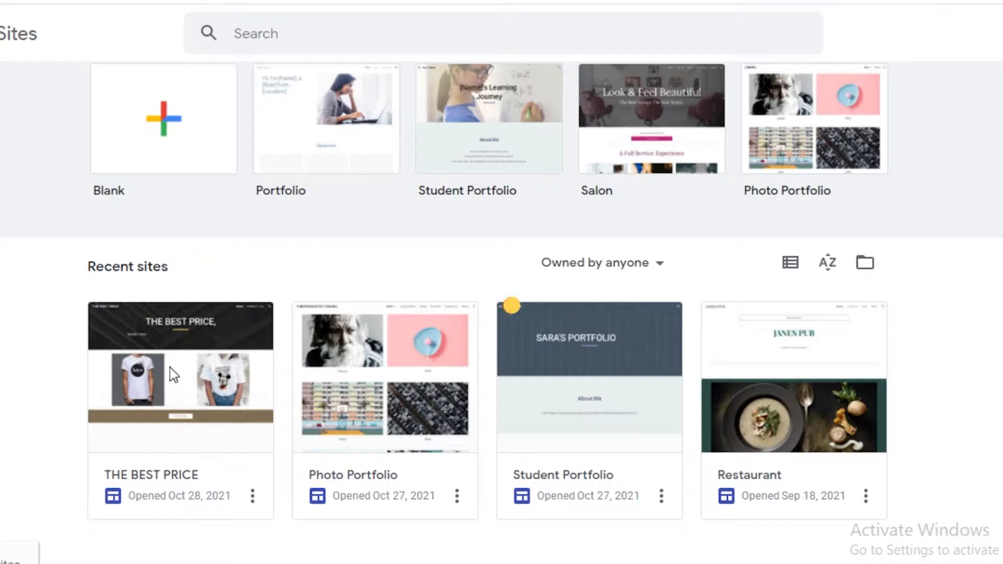
pyautogui.click(245, 476)
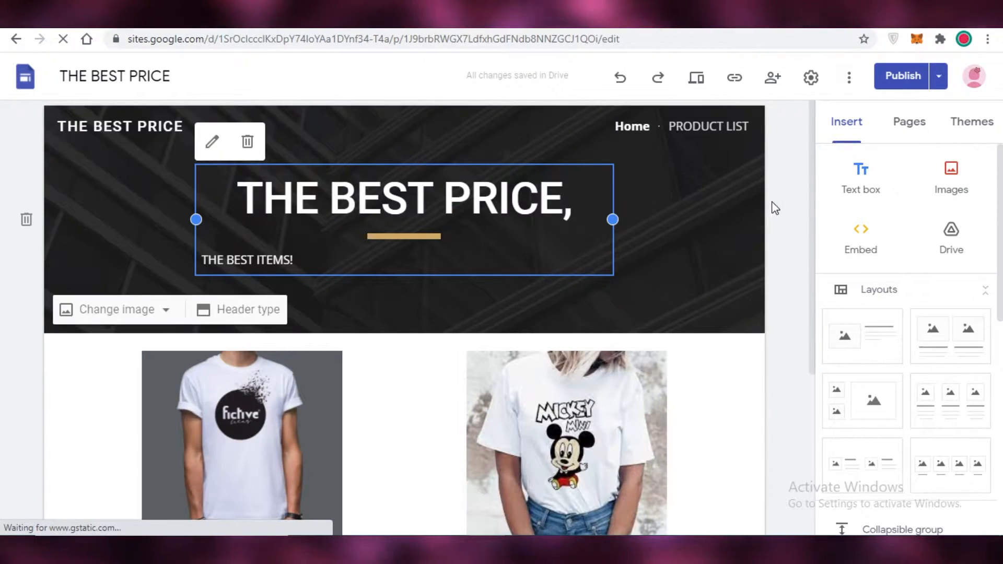
pyautogui.scroll(-4, 366, 261)
pyautogui.scroll(-1, 392, 284)
pyautogui.click(382, 355)
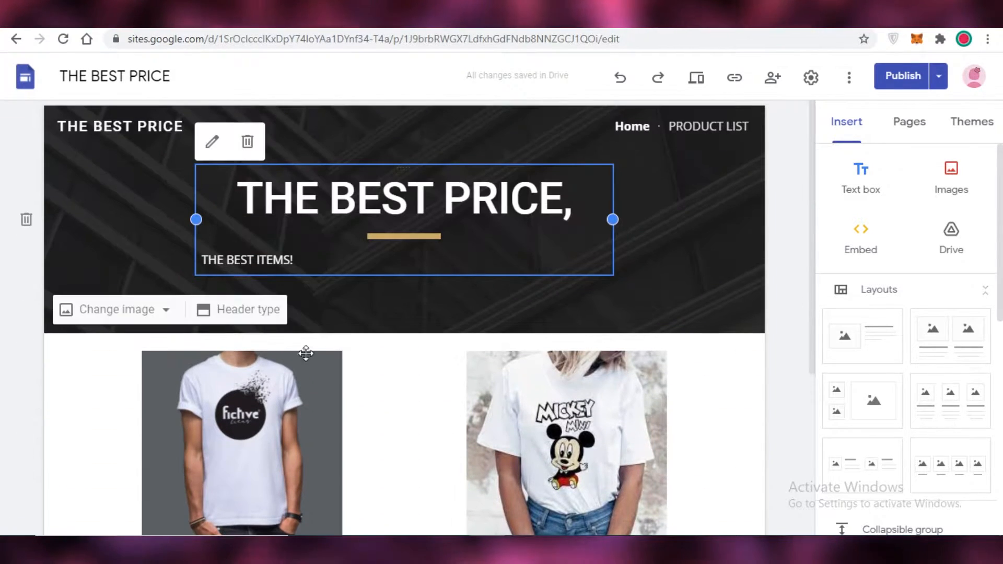
pyautogui.scroll(-3, 72, 154)
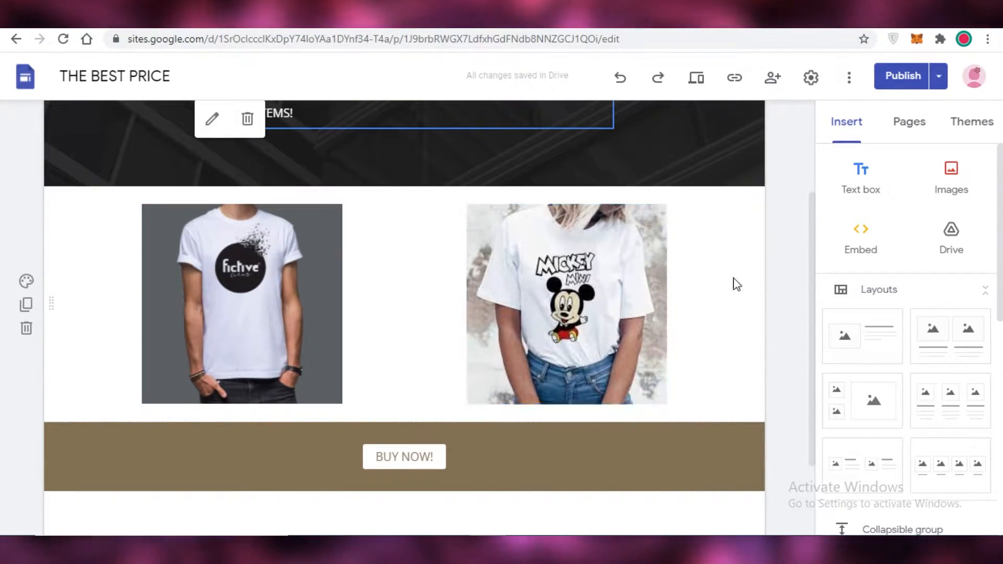
pyautogui.scroll(3, 502, 190)
# Return to the Sites home page, browse the template gallery and create a new blank site.
pyautogui.click(25, 80)
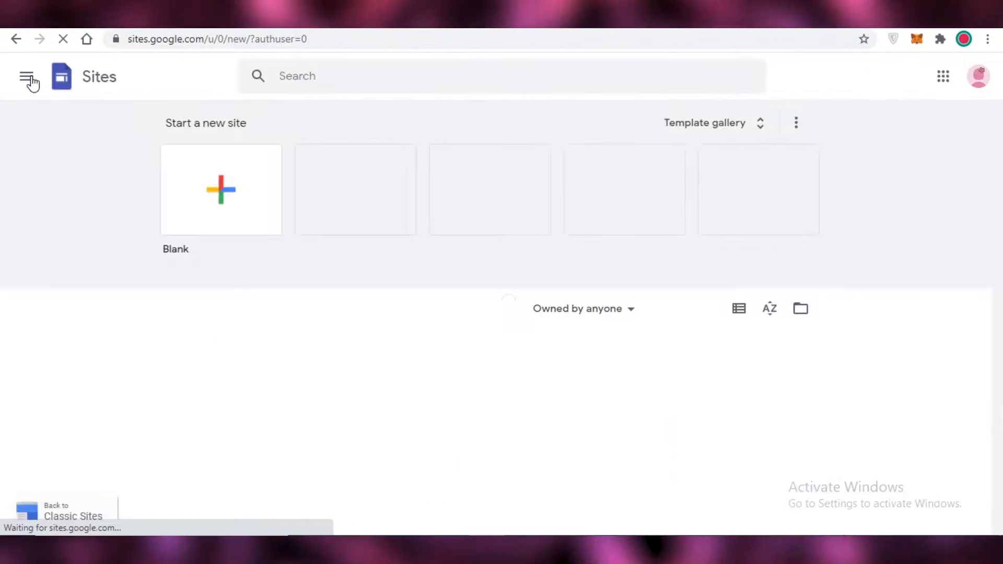
pyautogui.click(729, 131)
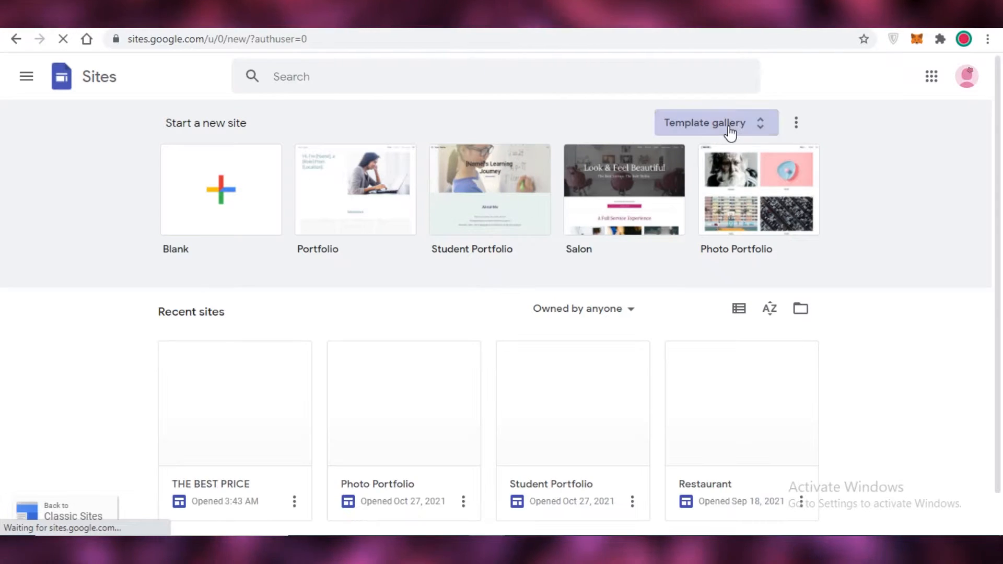
pyautogui.scroll(-5, 268, 202)
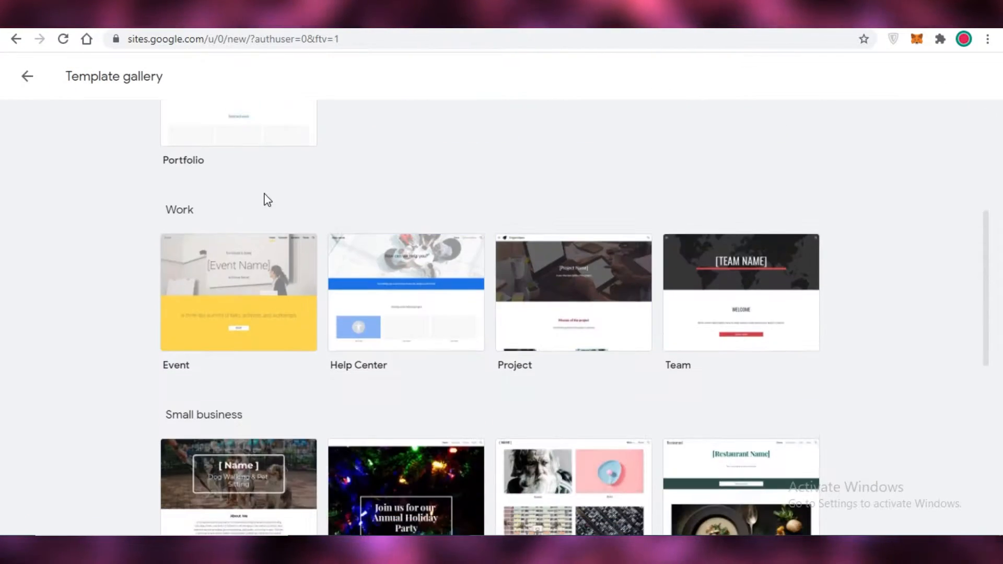
pyautogui.scroll(-9, 270, 202)
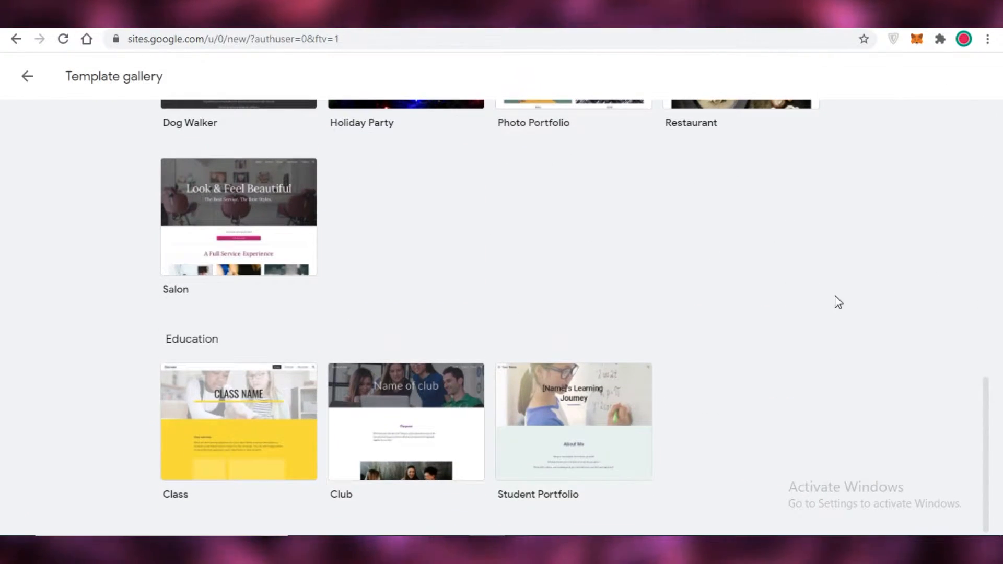
pyautogui.scroll(7, 915, 419)
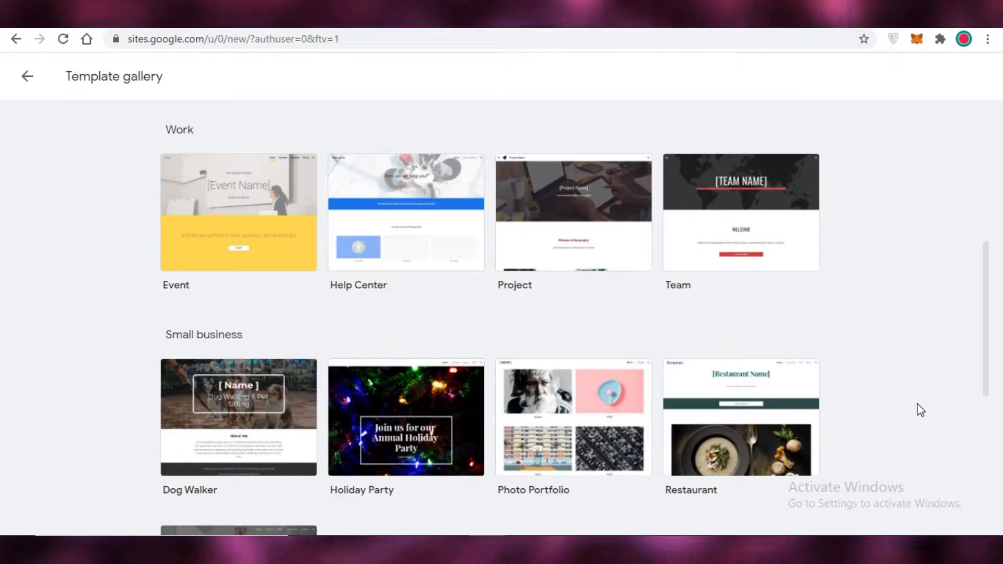
pyautogui.scroll(7, 911, 376)
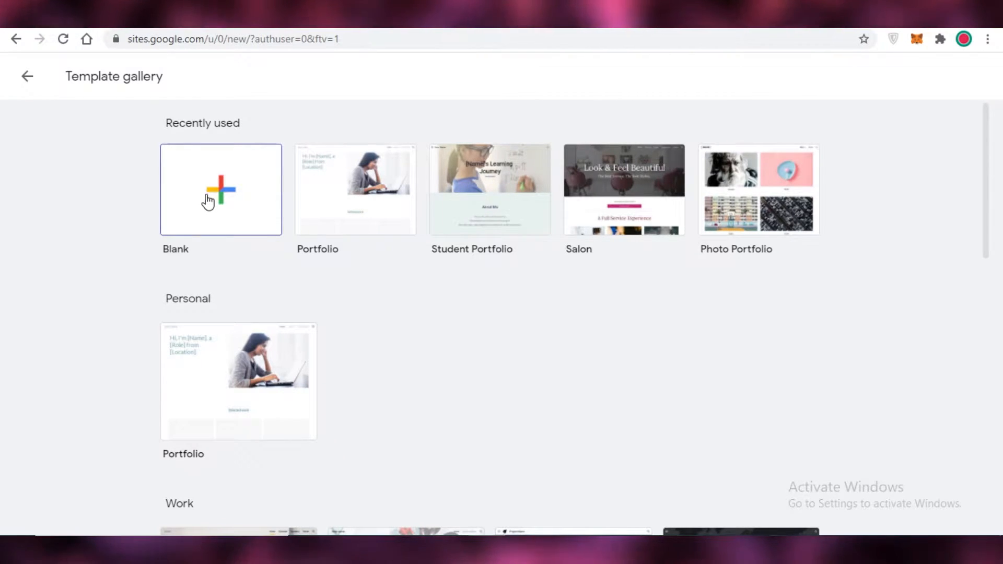
pyautogui.scroll(-7, 634, 277)
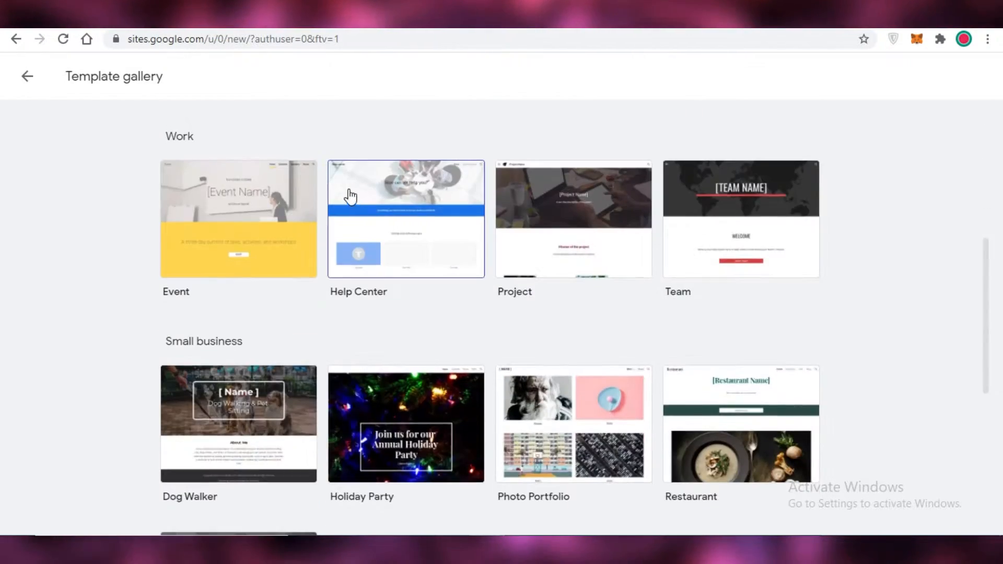
pyautogui.scroll(7, 334, 188)
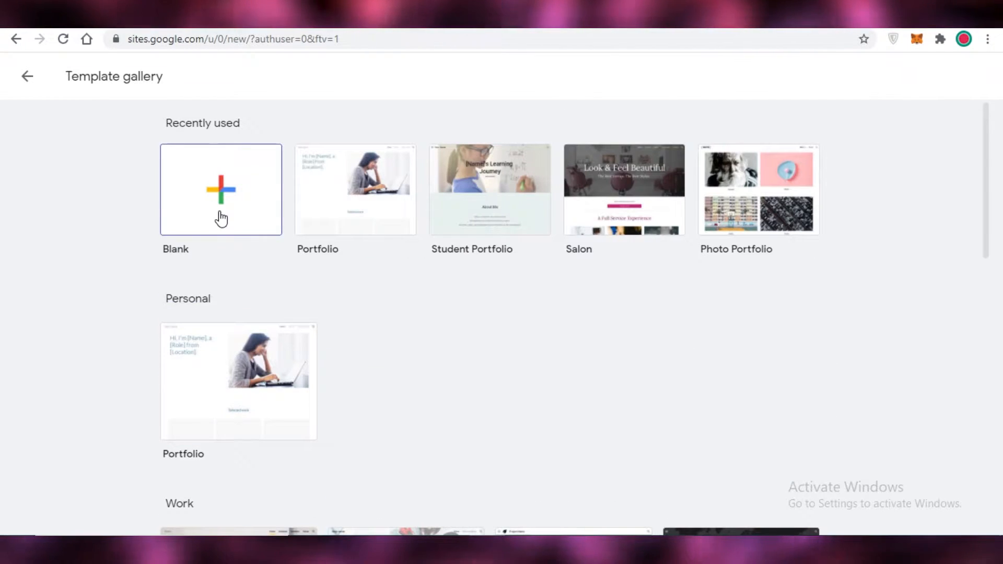
pyautogui.click(221, 219)
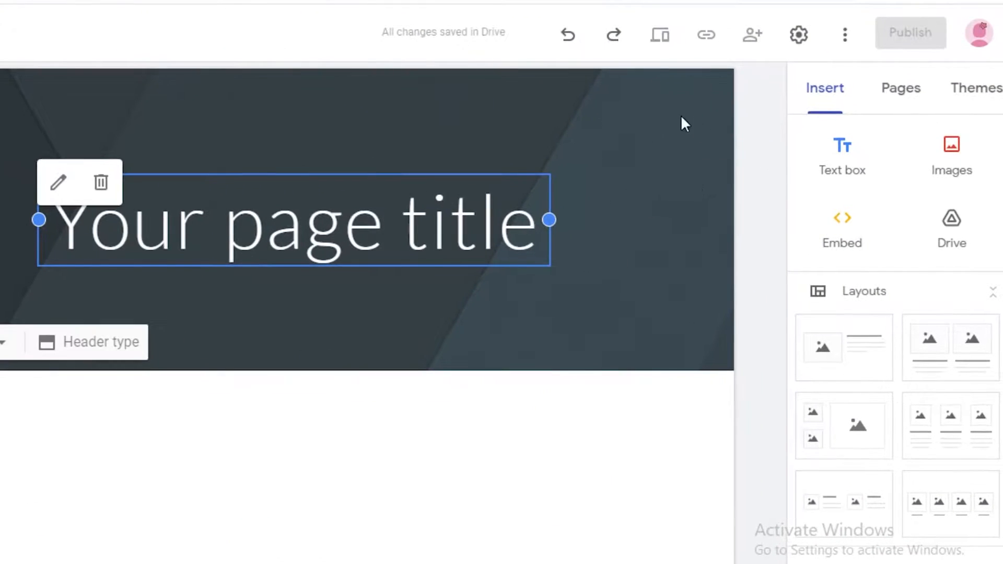
# Apply the Impression theme to the new site and set its accent colour to yellow.
pyautogui.scroll(-2, 970, 111)
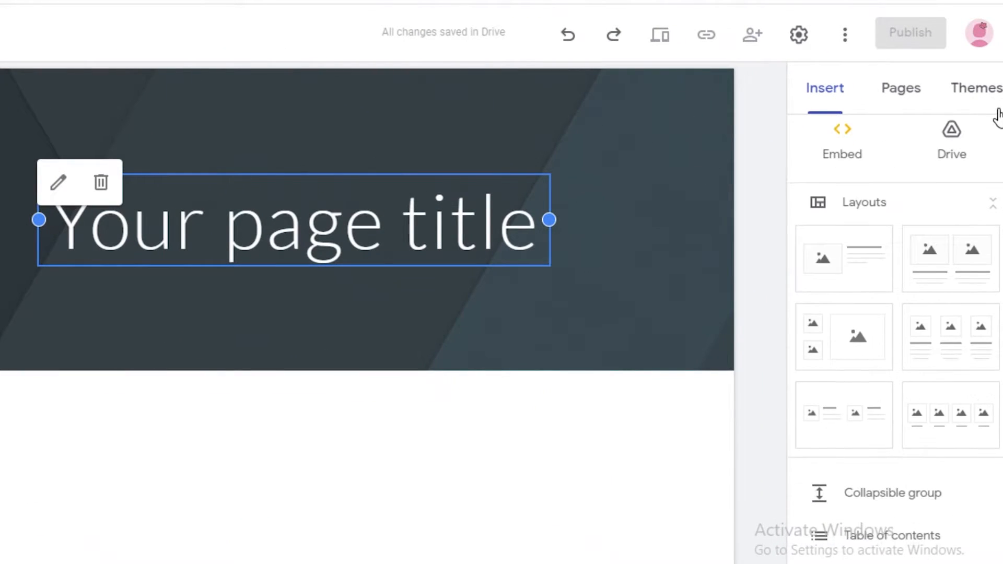
pyautogui.click(975, 90)
pyautogui.scroll(-10, 955, 372)
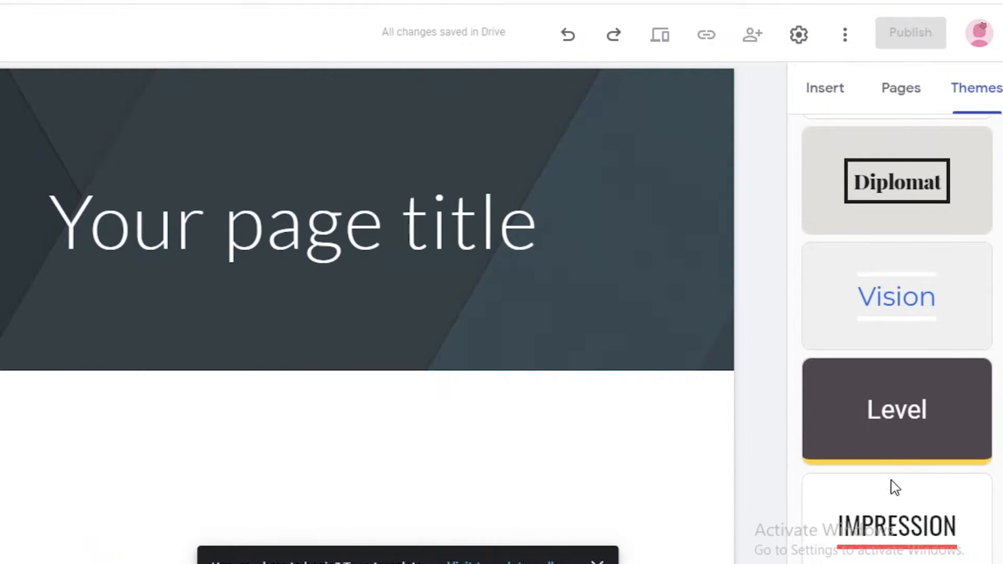
pyautogui.click(910, 506)
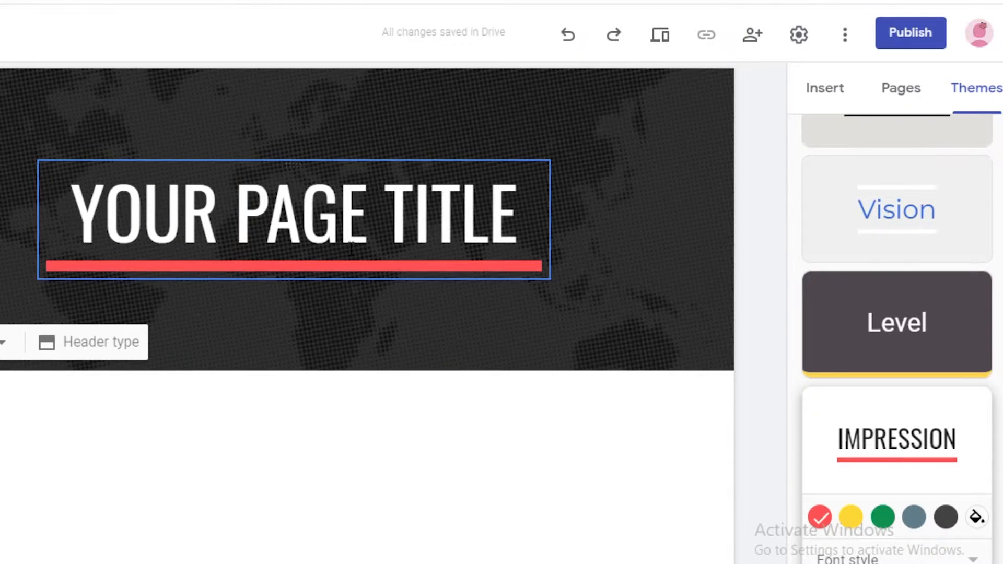
pyautogui.click(975, 517)
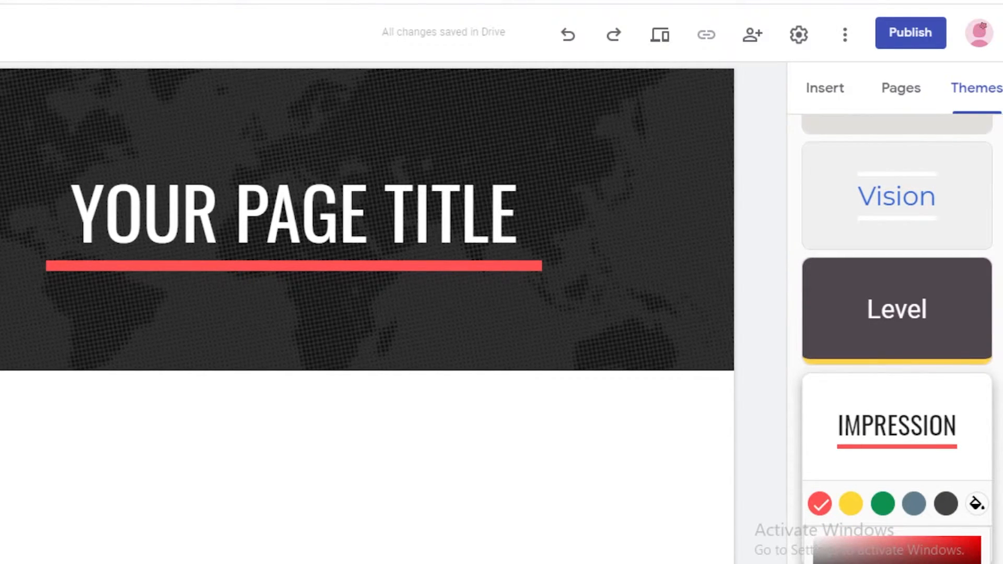
pyautogui.click(851, 504)
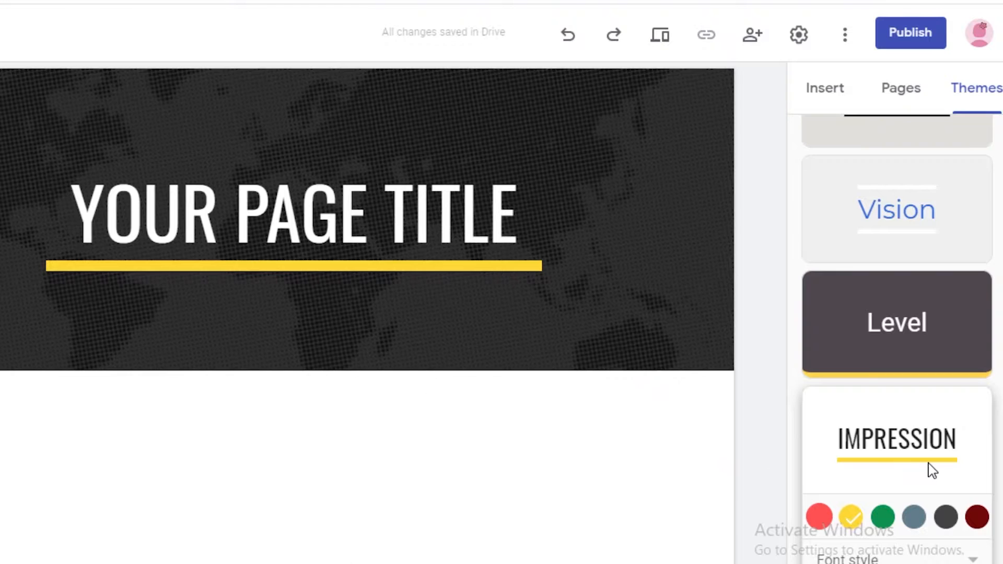
# Try the Frank and Narrow font styles on the Impression theme and return it to Capital.
pyautogui.click(958, 557)
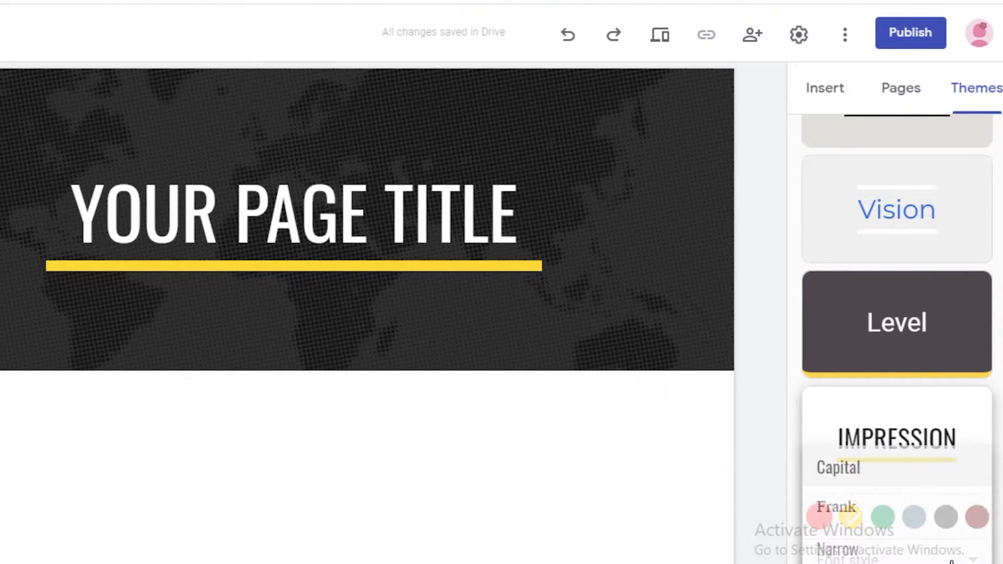
pyautogui.click(889, 506)
pyautogui.click(891, 559)
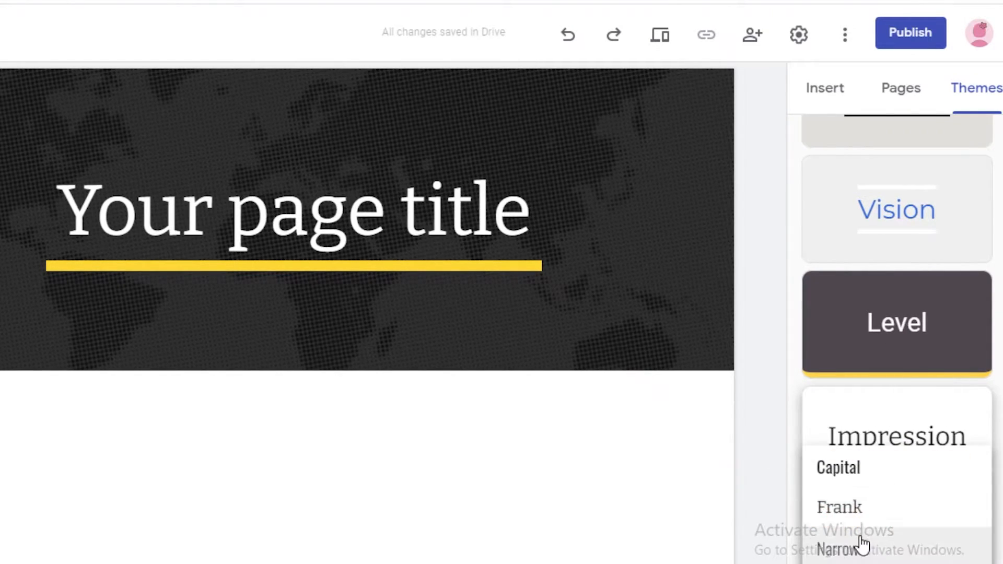
pyautogui.click(860, 538)
pyautogui.click(867, 557)
pyautogui.click(835, 462)
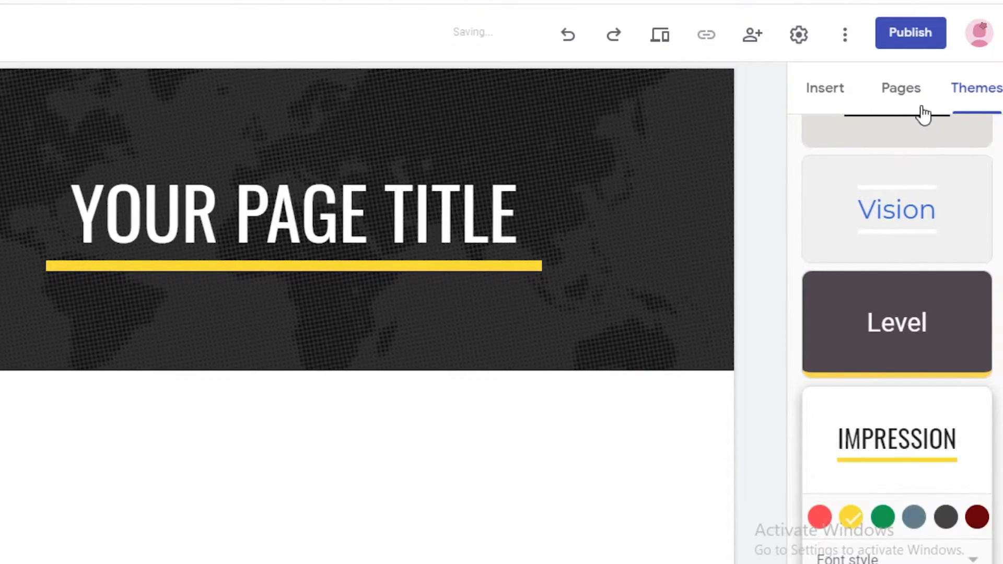
# Replace the page title in the header with "BEST PRODUCTS TO BUY NOW!".
pyautogui.click(849, 93)
pyautogui.tripleClick(327, 239)
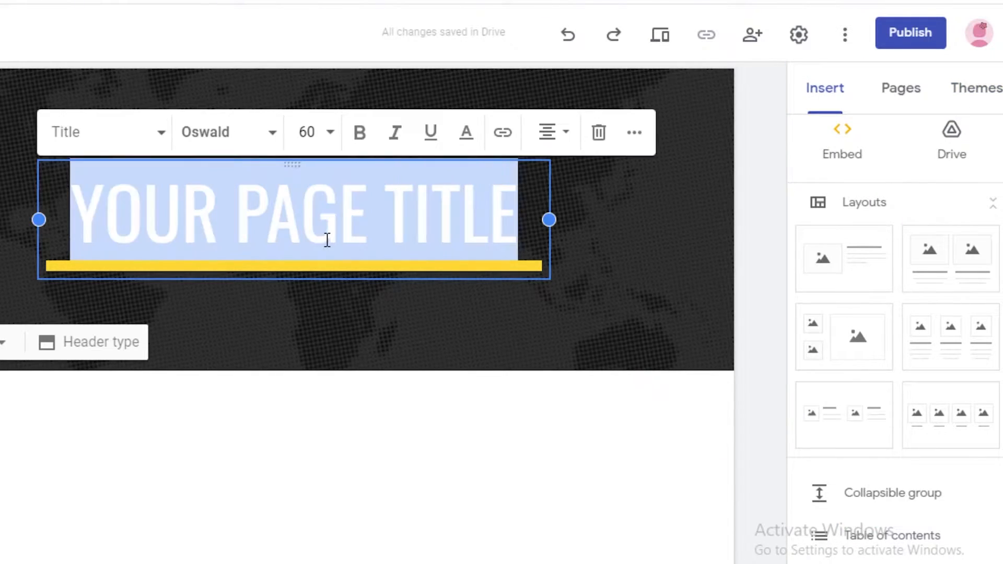
pyautogui.press('BackSpace')
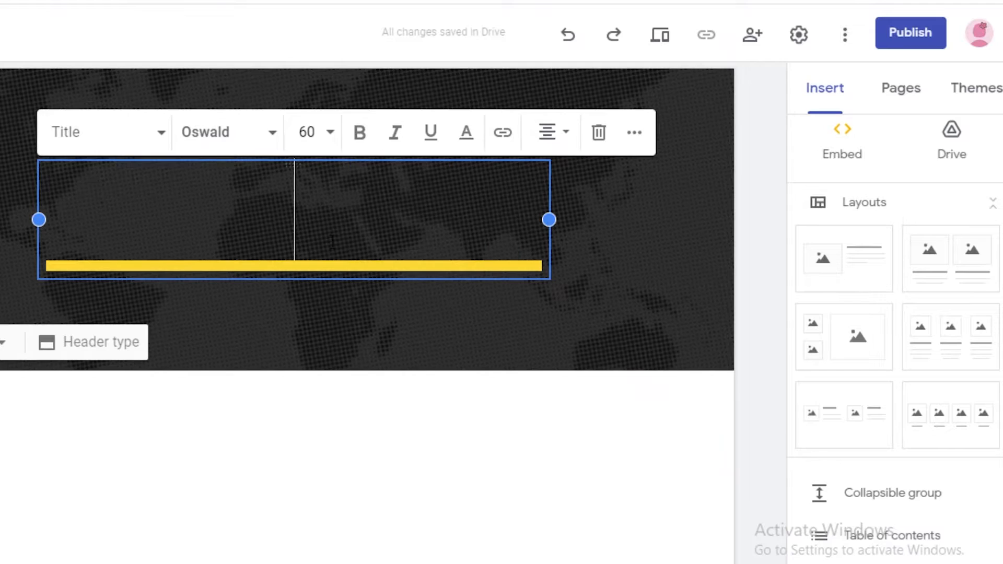
pyautogui.write('AA')
pyautogui.press('BackSpace')
pyautogui.write('A')
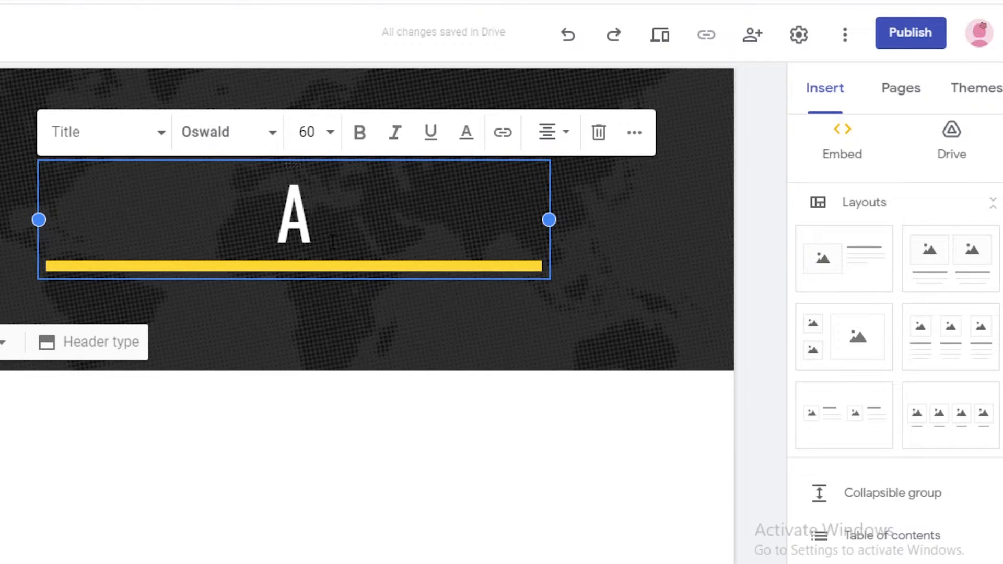
pyautogui.press('BackSpace')
pyautogui.write('BUYT')
pyautogui.press('BackSpace')
pyautogui.press('BackSpace')
pyautogui.press('BackSpace')
pyautogui.press('BackSpace')
pyautogui.press('BackSpace')
pyautogui.write('BE')
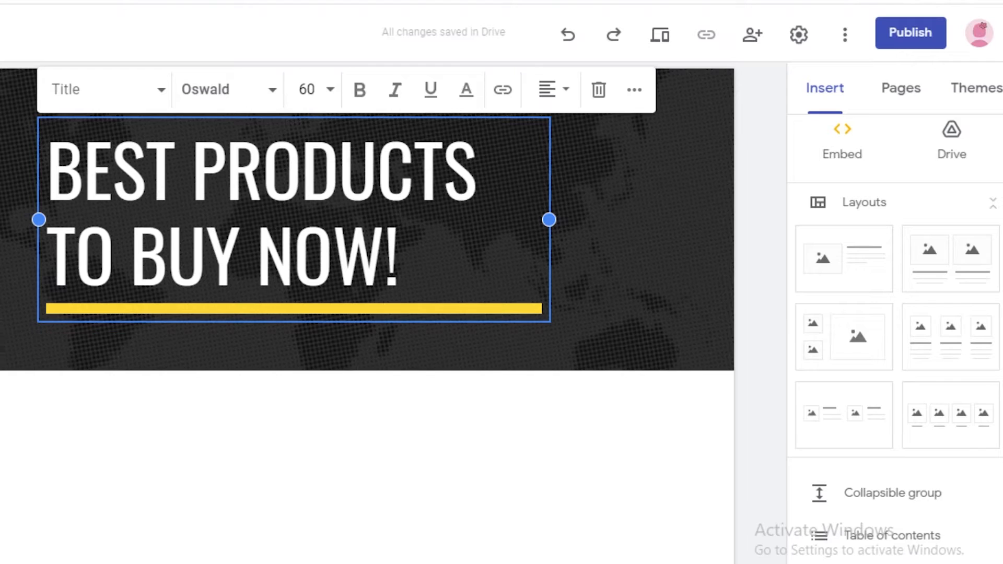
# Enter the site name in the page header and confirm it.
pyautogui.click(15, 90)
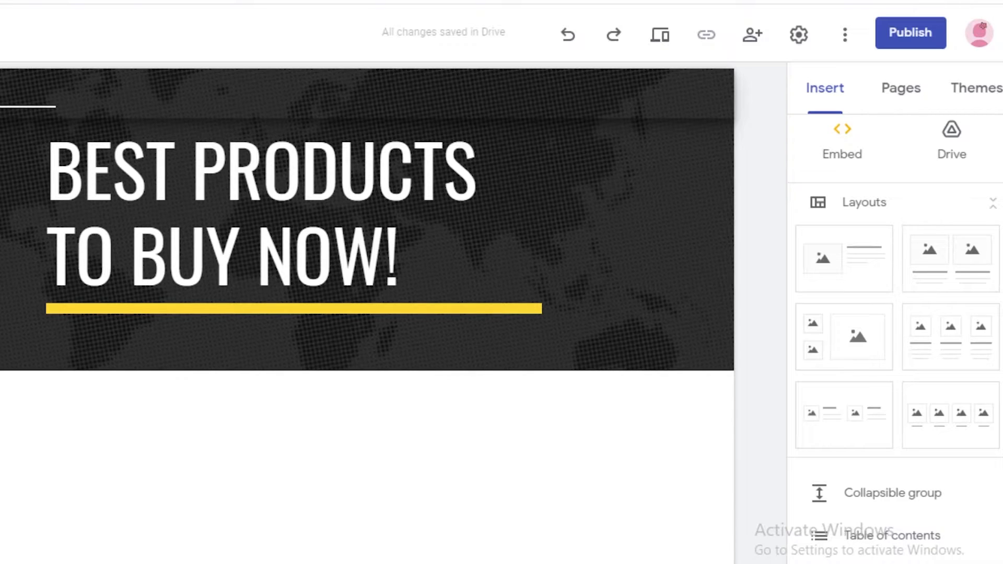
pyautogui.write('S')
pyautogui.press('Return')
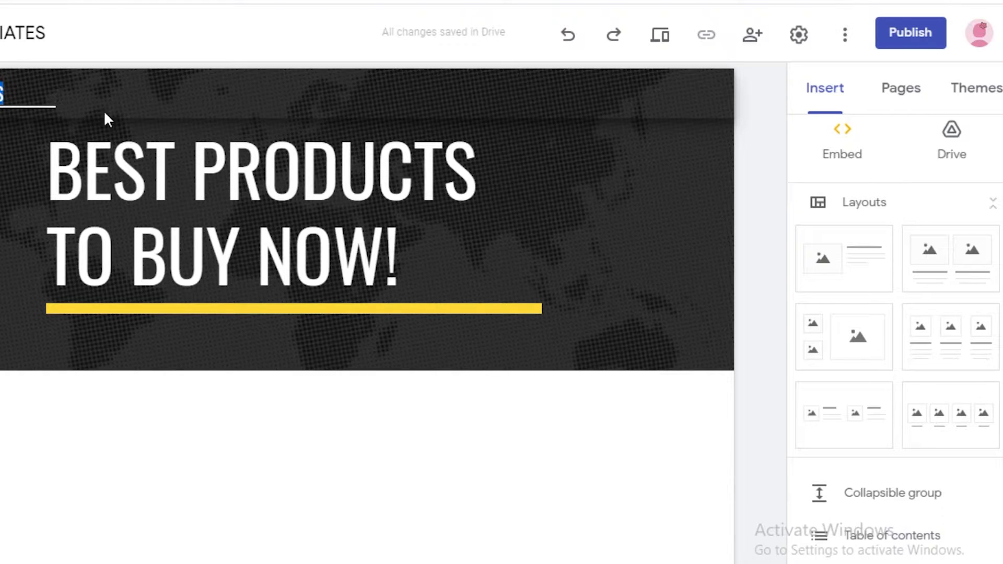
pyautogui.click(777, 203)
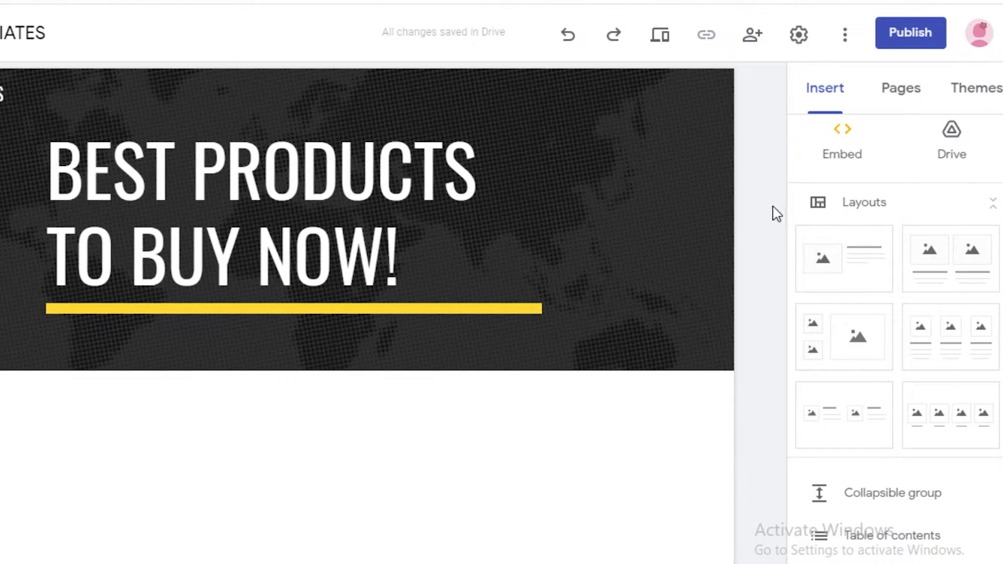
# Insert the layout with a single image beside a text block below the page header.
pyautogui.moveTo(142, 356)
pyautogui.click(847, 103)
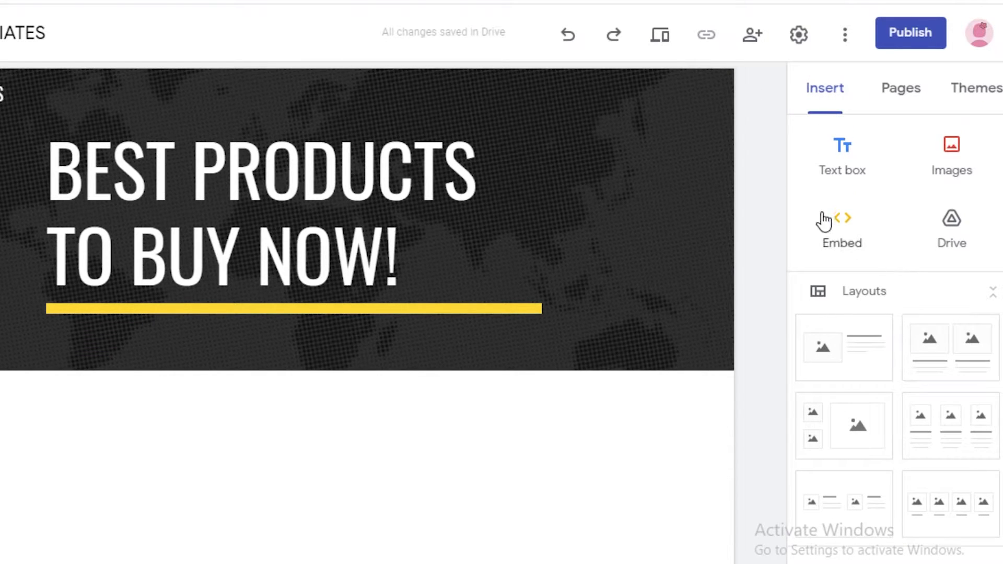
pyautogui.scroll(-3, 862, 253)
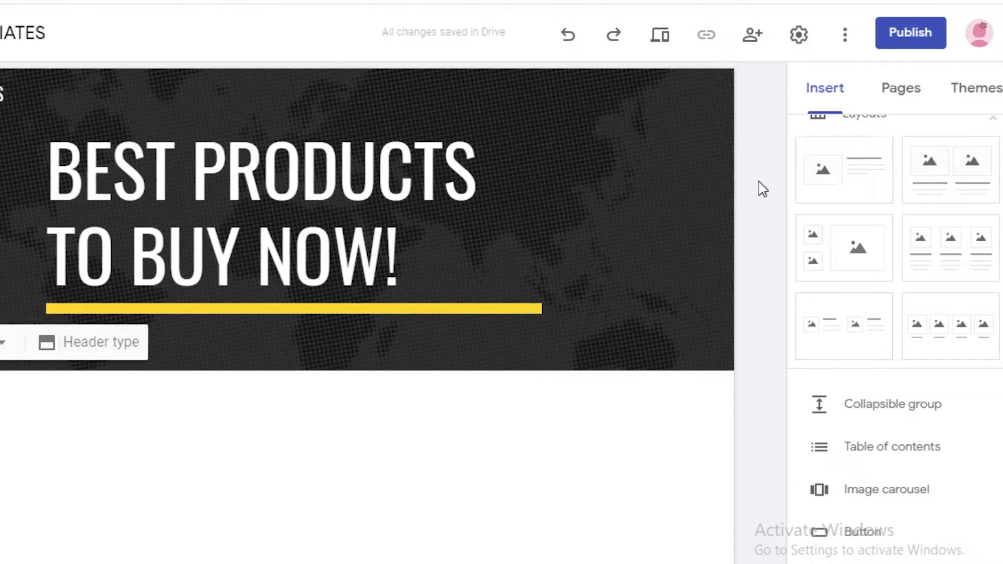
pyautogui.scroll(4, 835, 313)
pyautogui.click(844, 350)
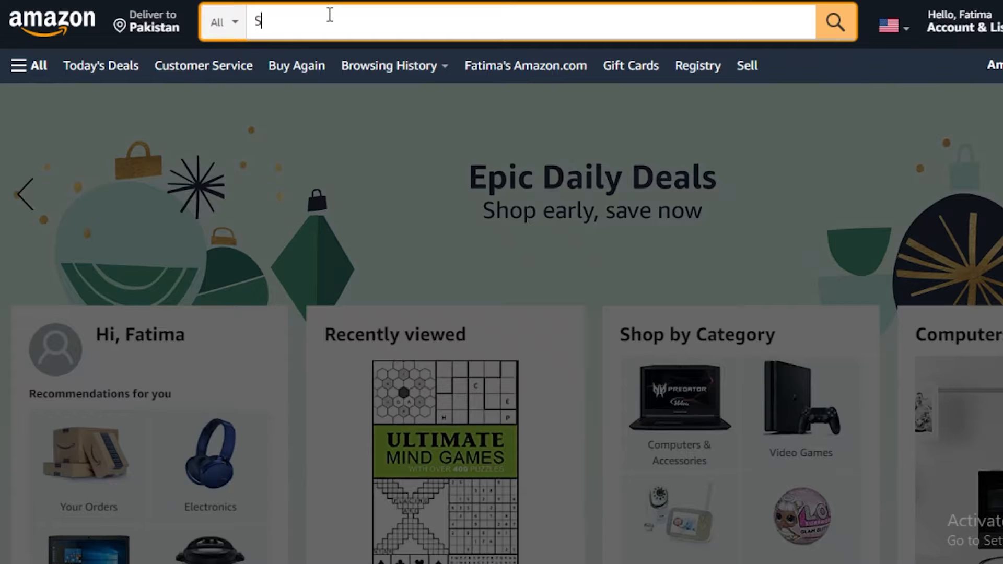
# Switch to Amazon, search for "JACKET" and open the Legendary Whitetails Men's Journeyman Shirt Jacket product page.
pyautogui.write('JACKET')
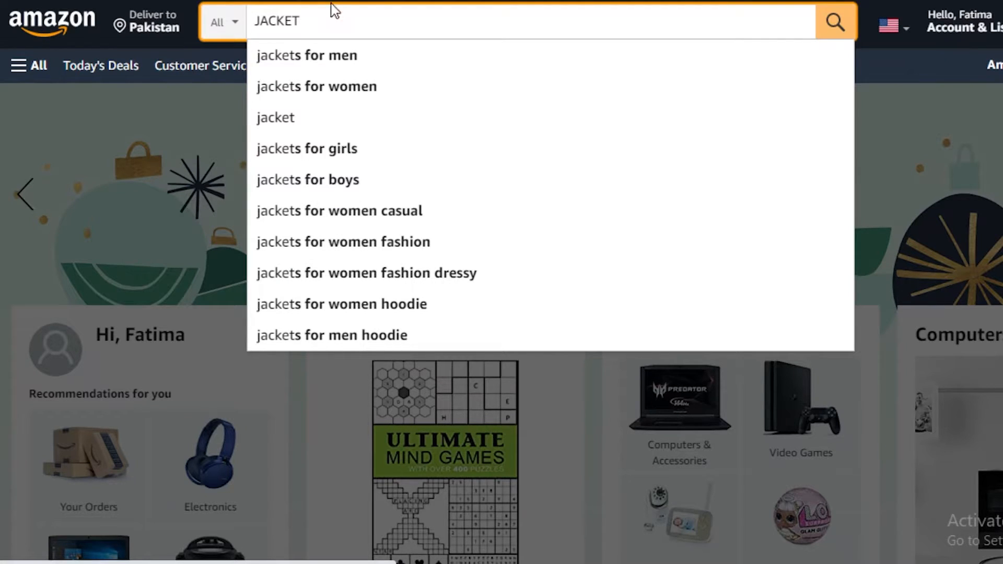
pyautogui.press('Return')
pyautogui.scroll(-3, 540, 330)
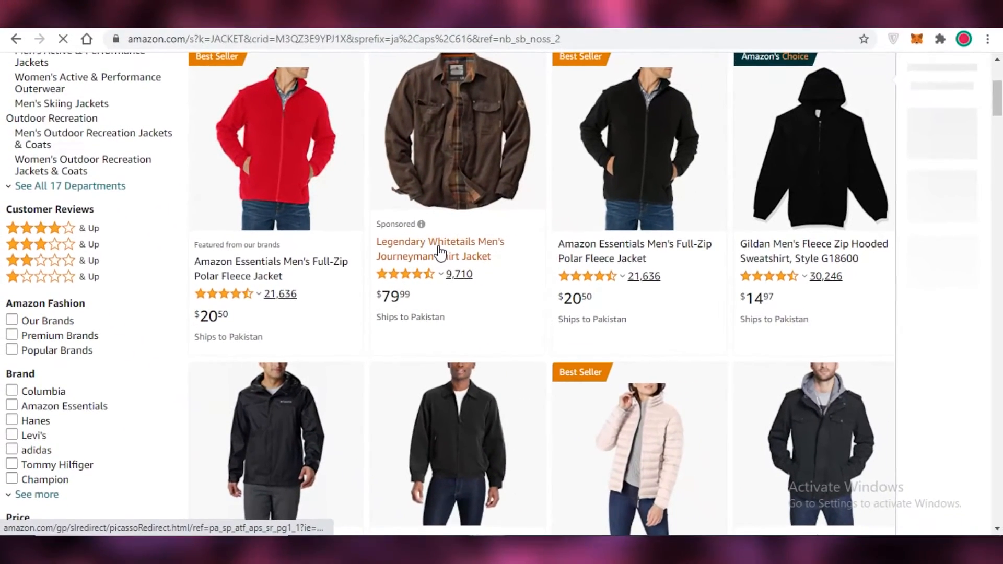
pyautogui.click(438, 254)
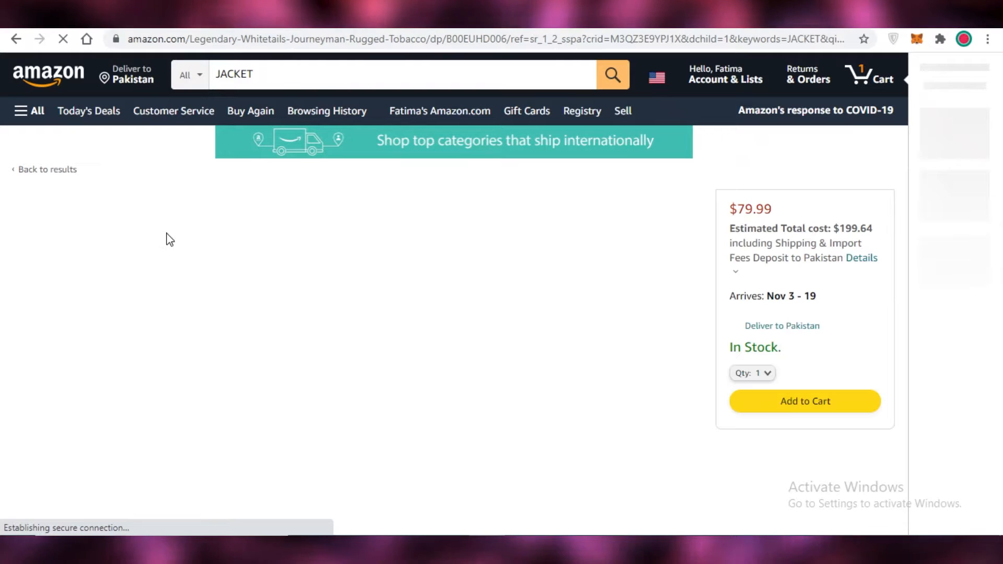
# Save the jacket's product photo from the Amazon page to the Downloads folder and return to the Google Sites editor.
pyautogui.rightClick(223, 269)
pyautogui.click(244, 302)
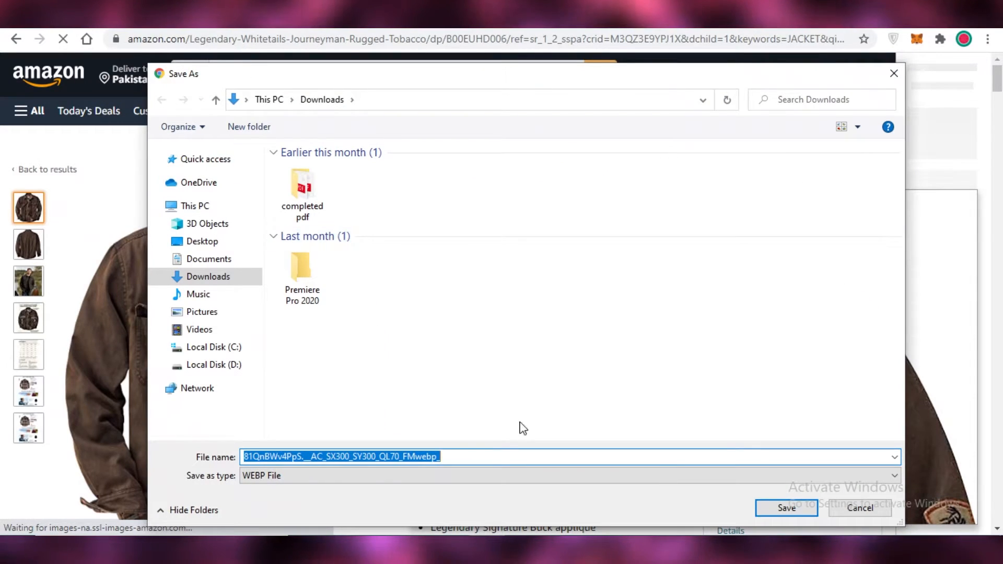
pyautogui.press('Return')
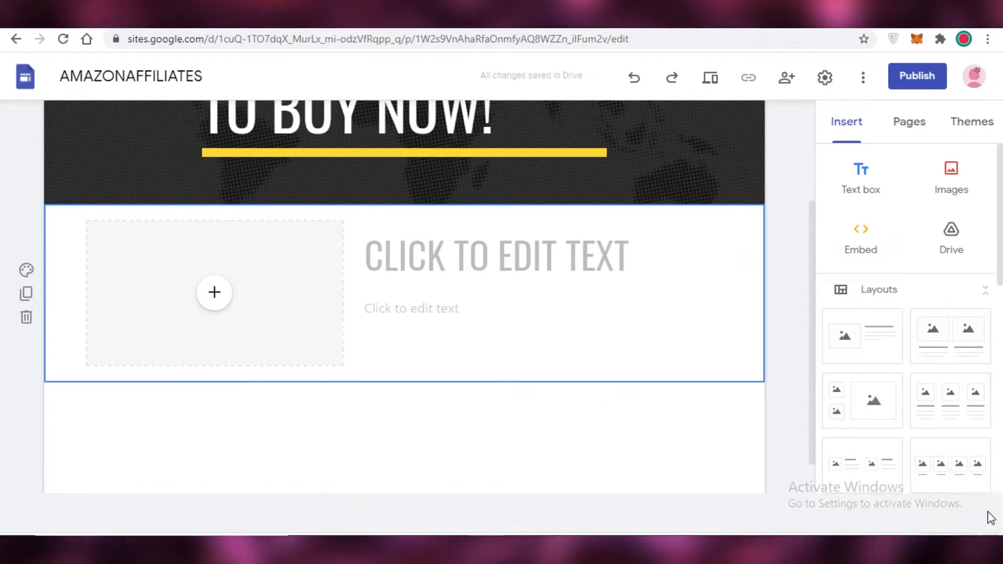
pyautogui.click(990, 514)
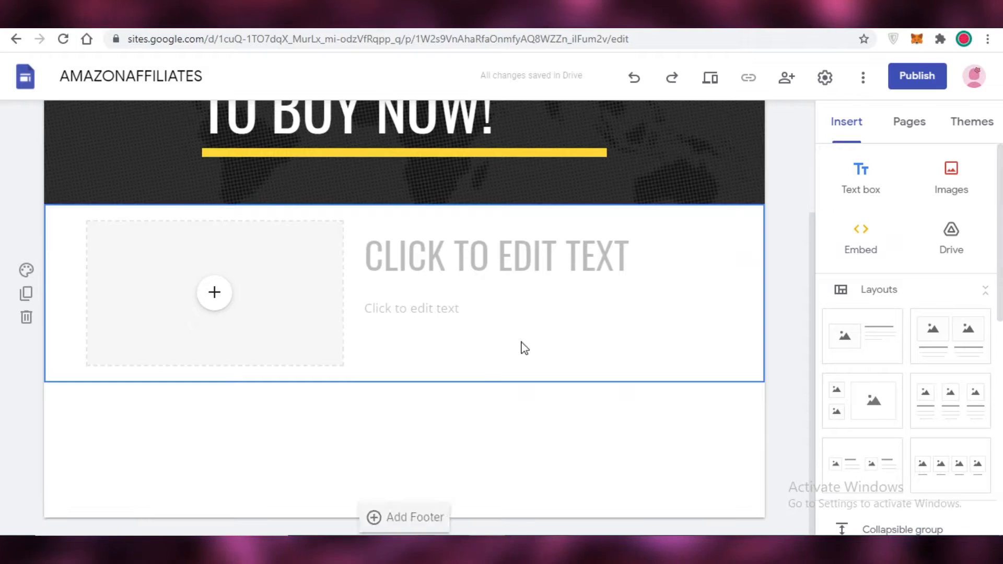
# Upload the jacket picture 81QnBWv4PpS._AC_SL1500_ from Downloads into the section's empty image placeholder.
pyautogui.click(215, 293)
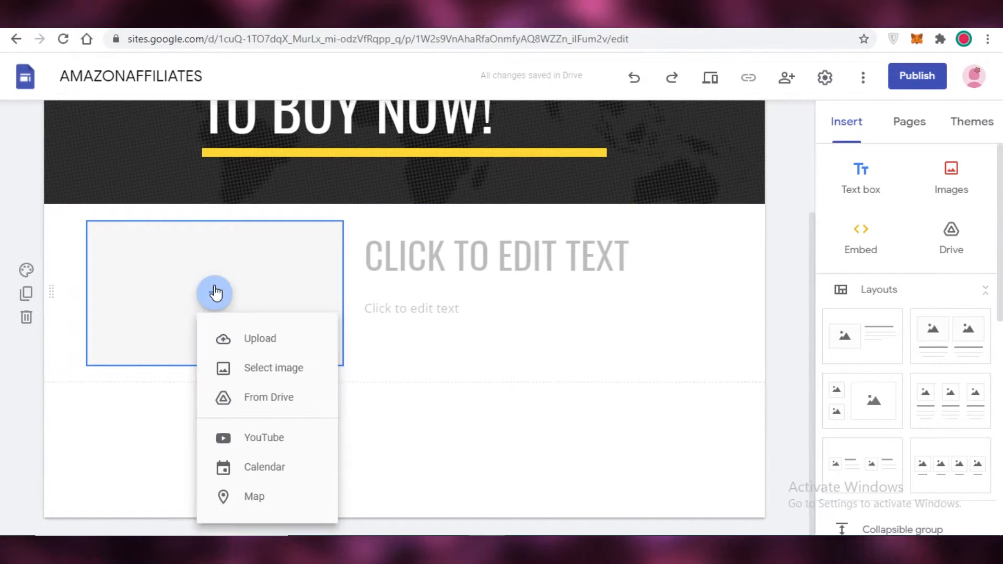
pyautogui.click(262, 344)
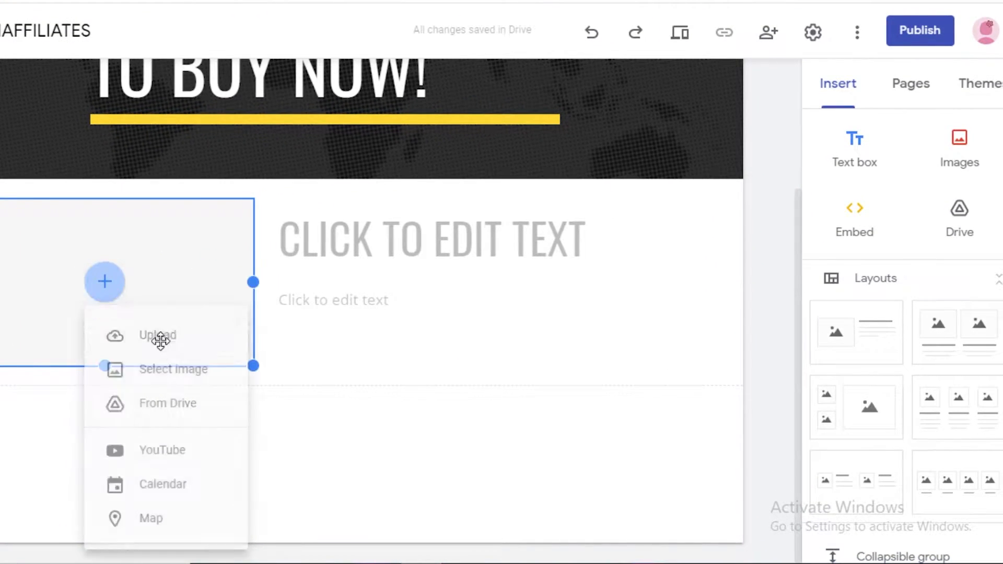
pyautogui.click(98, 263)
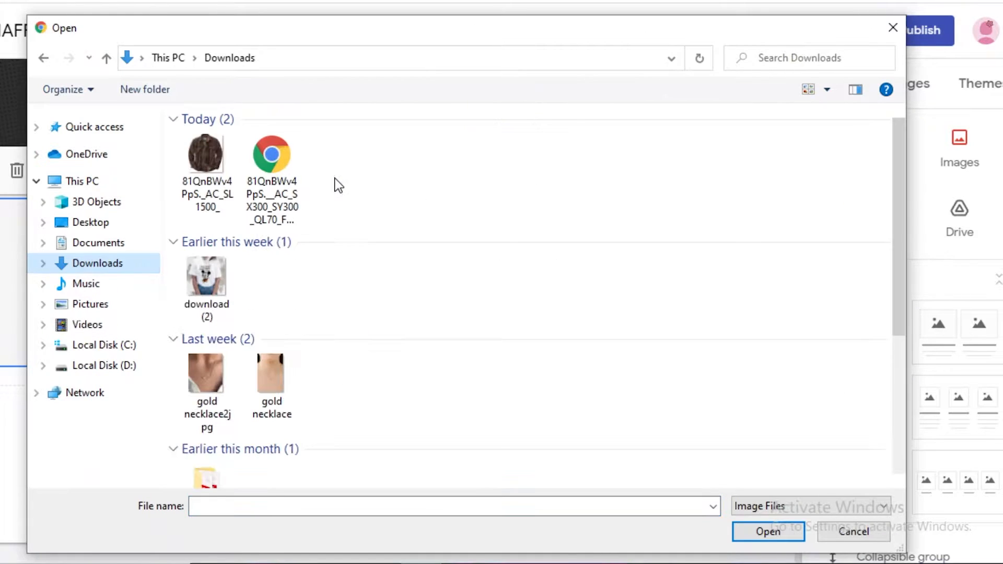
pyautogui.click(222, 185)
pyautogui.click(775, 530)
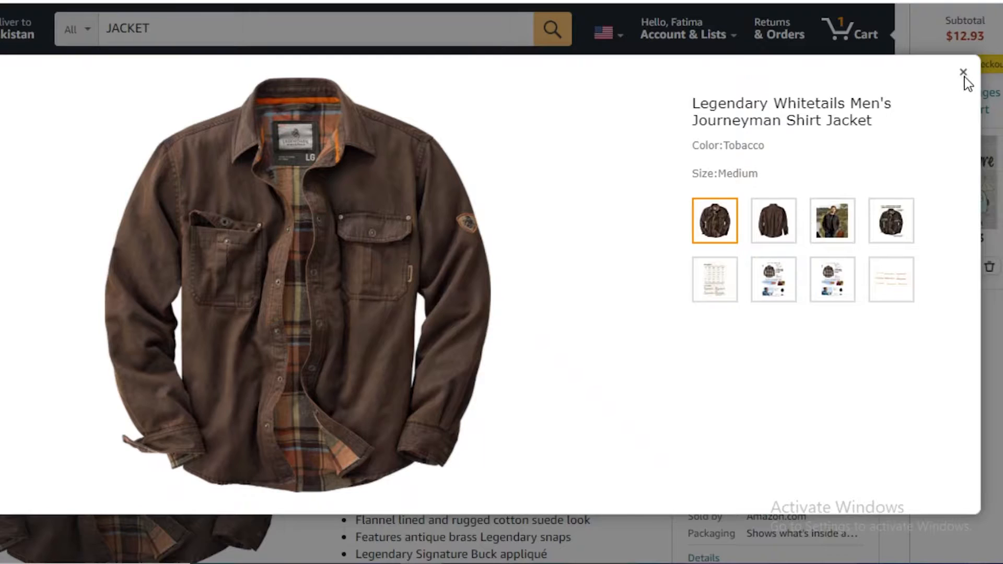
# Close the enlarged jacket photo on Amazon and look over the product page.
pyautogui.click(964, 77)
pyautogui.scroll(-2, 261, 167)
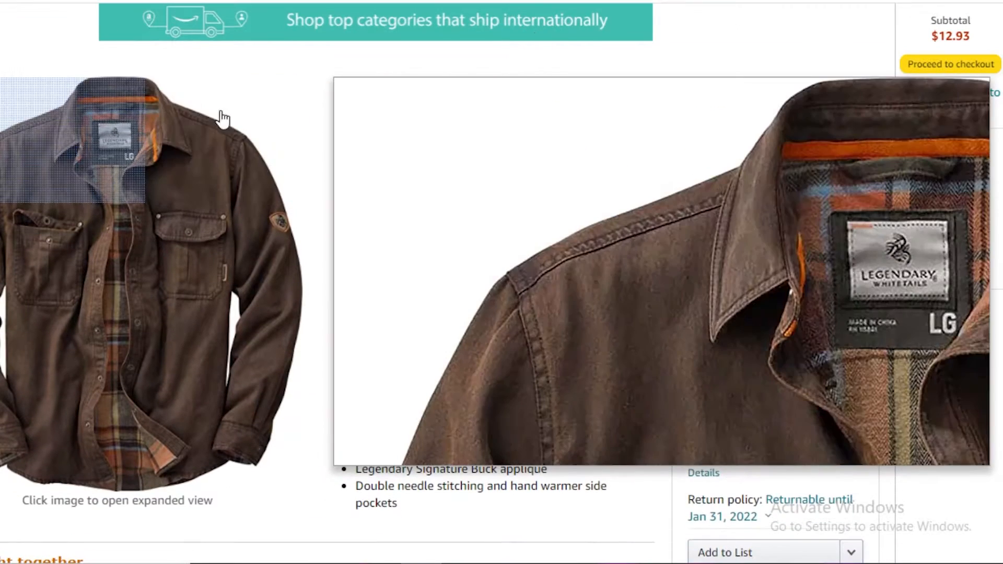
pyautogui.scroll(2, 499, 214)
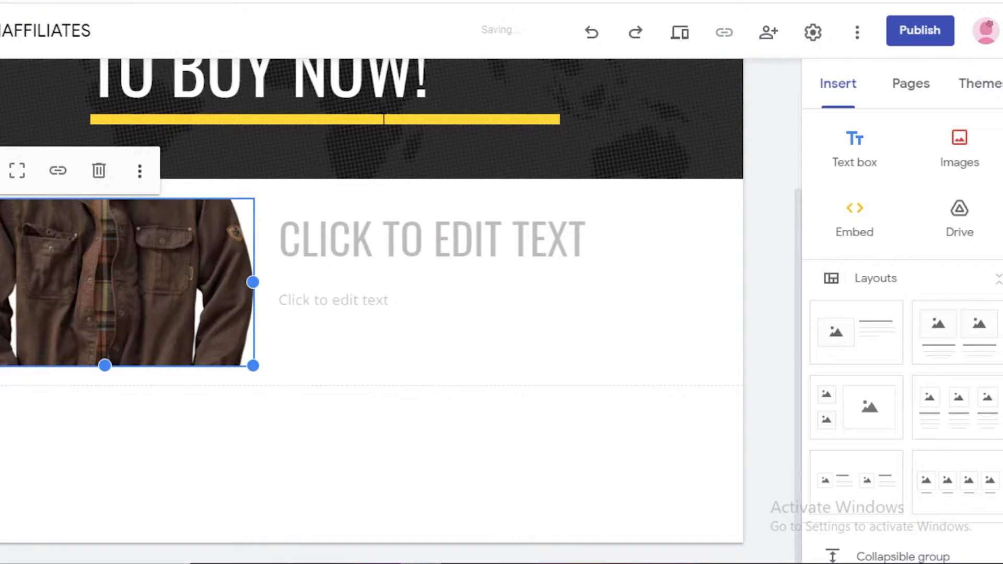
# Enlarge the jacket image in its section so that the whole jacket fits inside the frame.
pyautogui.moveTo(253, 365); pyautogui.dragTo(228, 545)
pyautogui.scroll(-2, 525, 186)
pyautogui.moveTo(105, 477); pyautogui.dragTo(79, 389)
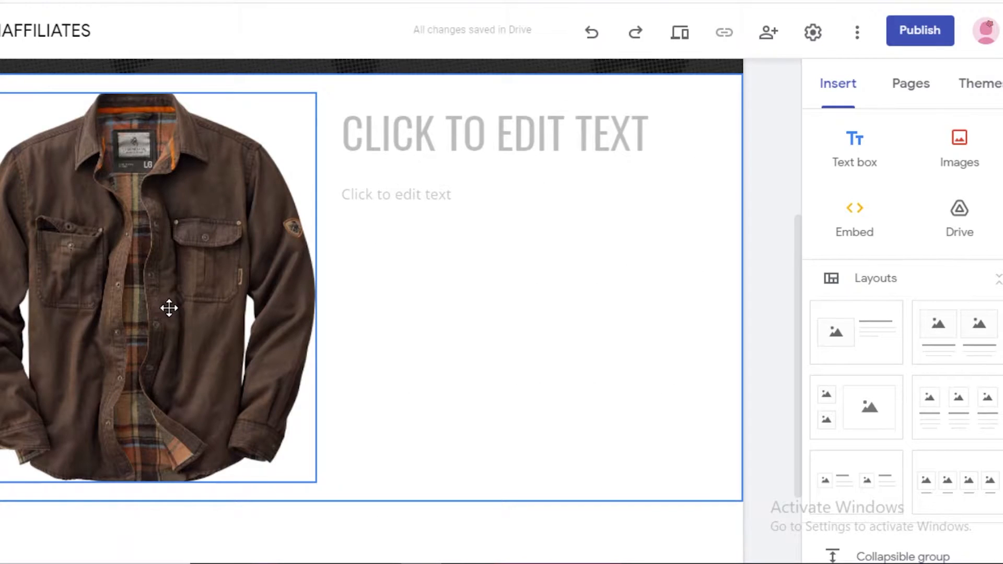
# Try moving the jacket image to other positions in the section, including below the text, and undo the moves.
pyautogui.moveTo(166, 308); pyautogui.dragTo(147, 302)
pyautogui.moveTo(16, 202); pyautogui.dragTo(243, 256)
pyautogui.moveTo(331, 236); pyautogui.dragTo(461, 286)
pyautogui.moveTo(531, 346); pyautogui.dragTo(412, 251)
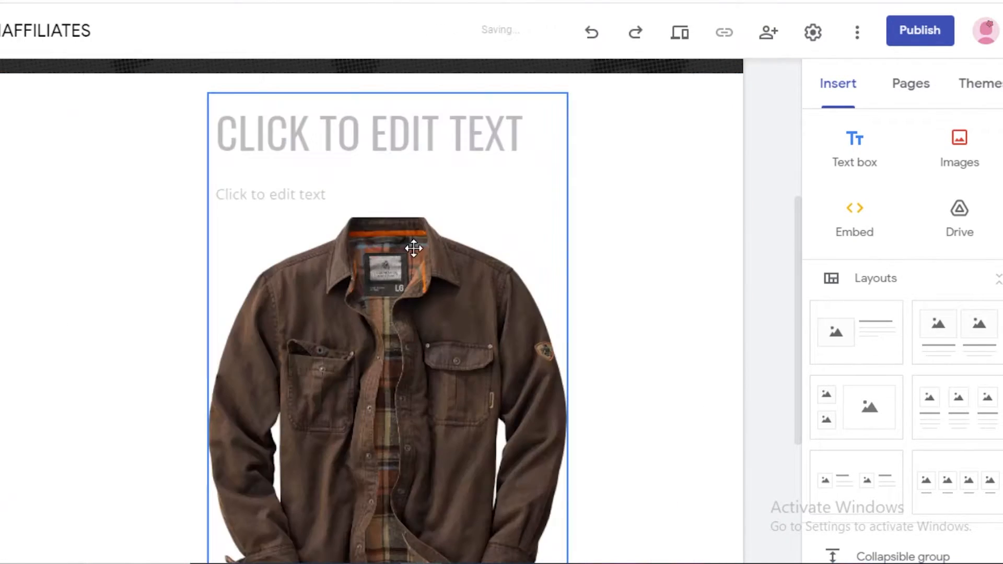
pyautogui.click(593, 34)
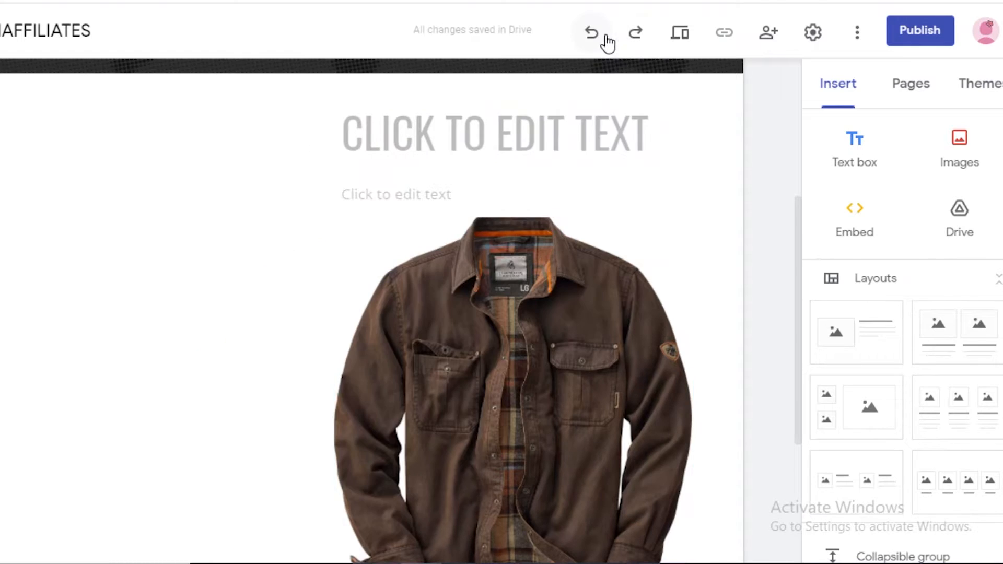
pyautogui.click(592, 33)
# Activate the heading placeholder beside the jacket image and copy the full product title from the Amazon page.
pyautogui.scroll(4, 609, 199)
pyautogui.scroll(-4, 38, 293)
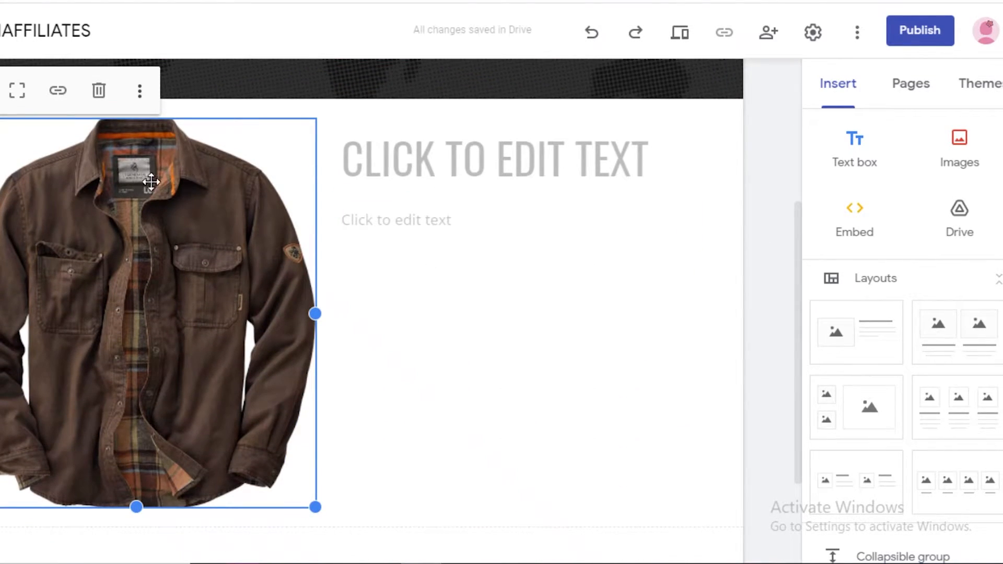
pyautogui.click(510, 139)
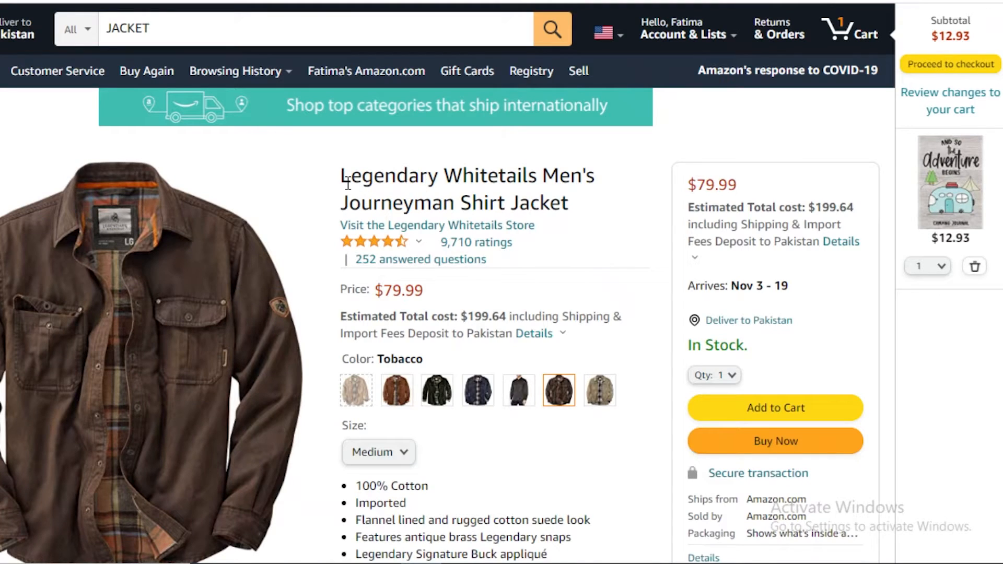
pyautogui.moveTo(341, 176); pyautogui.dragTo(574, 176)
pyautogui.click(364, 168)
pyautogui.moveTo(342, 182); pyautogui.dragTo(572, 201)
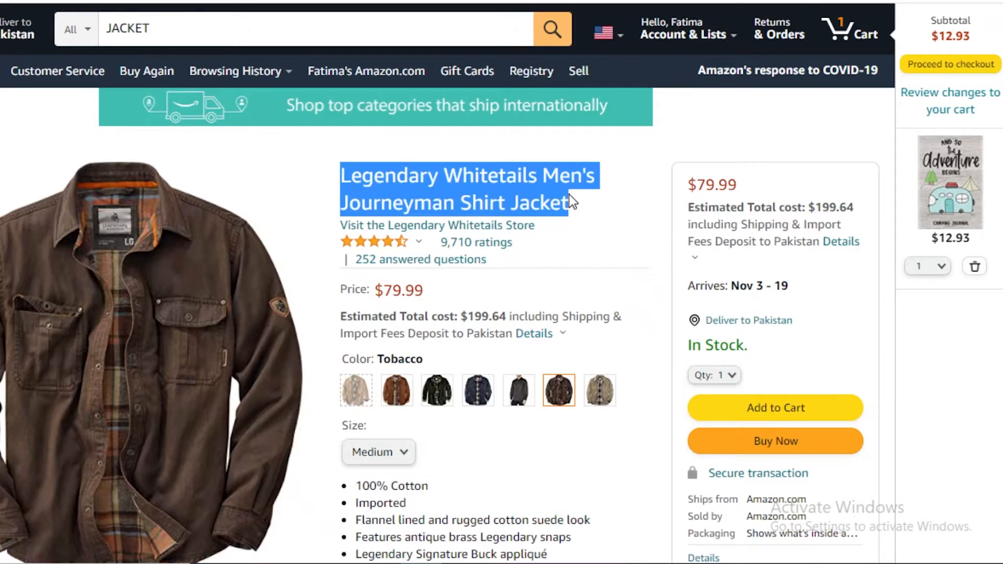
pyautogui.rightClick(507, 188)
pyautogui.click(533, 196)
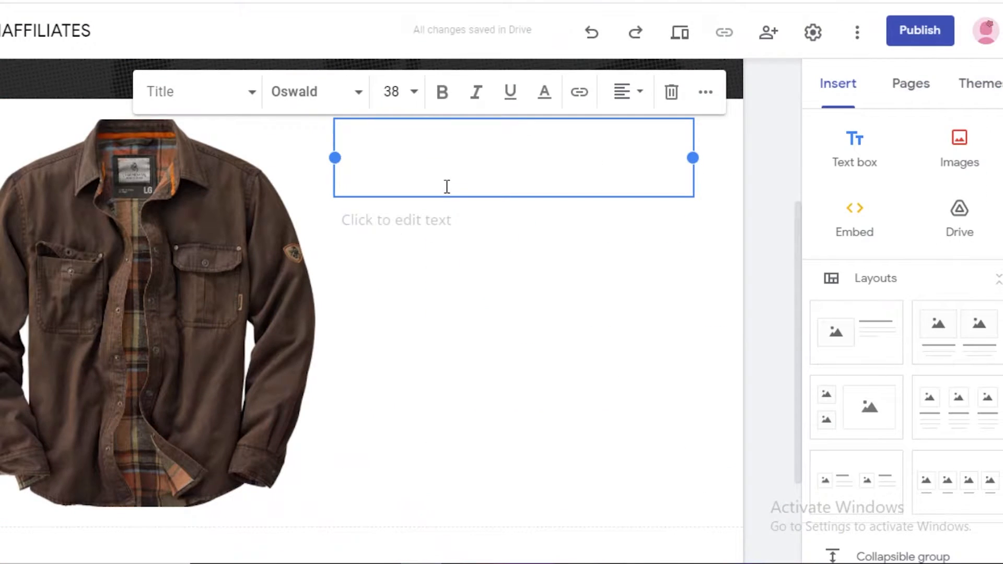
# Paste the copied product title into the heading beside the jacket image and remove the extra blank line below it.
pyautogui.rightClick(433, 150)
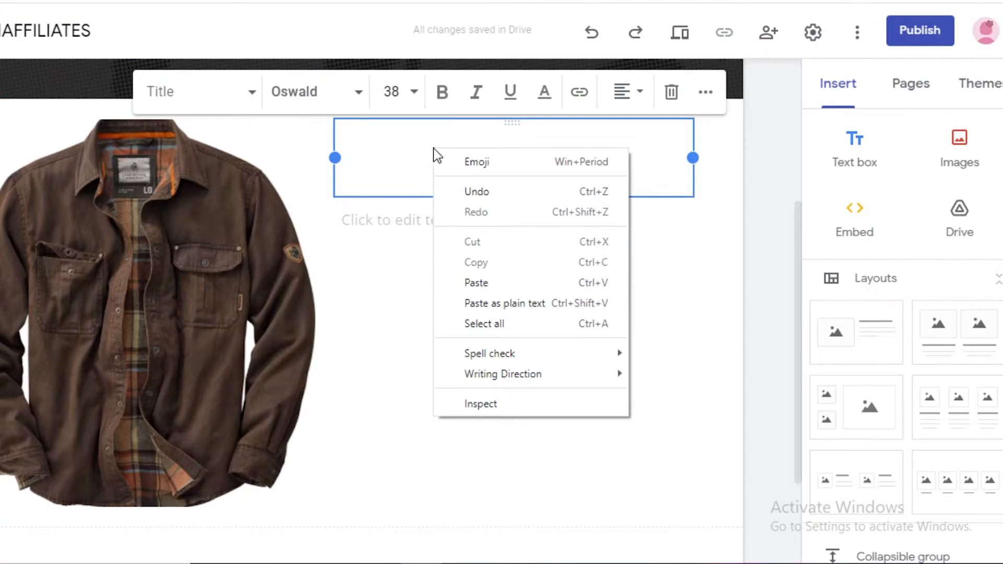
pyautogui.click(510, 283)
pyautogui.scroll(-3, 498, 263)
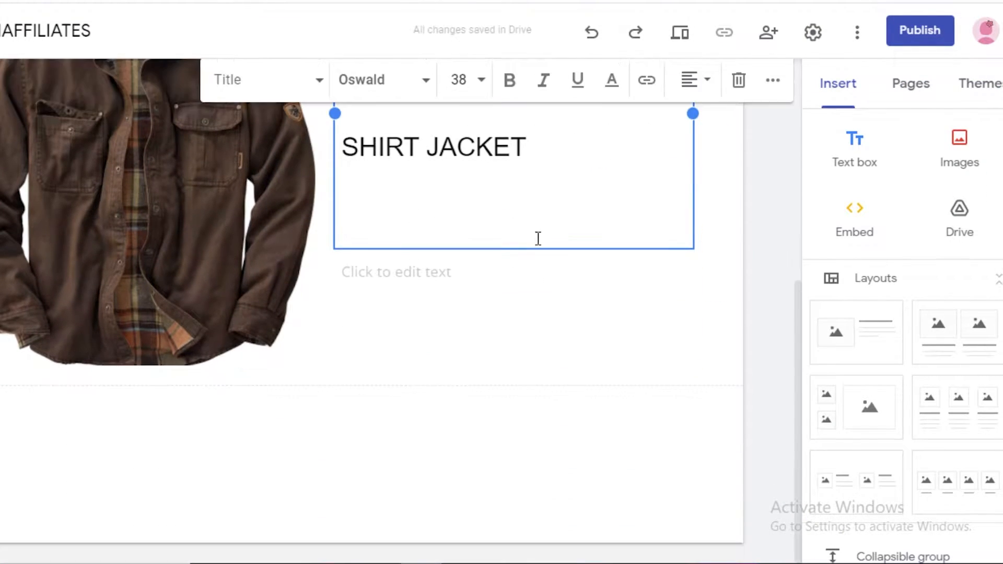
pyautogui.scroll(2, 512, 201)
pyautogui.press('BackSpace')
pyautogui.click(735, 220)
pyautogui.click(514, 232)
pyautogui.moveTo(515, 232); pyautogui.dragTo(452, 95)
pyautogui.scroll(5, 519, 205)
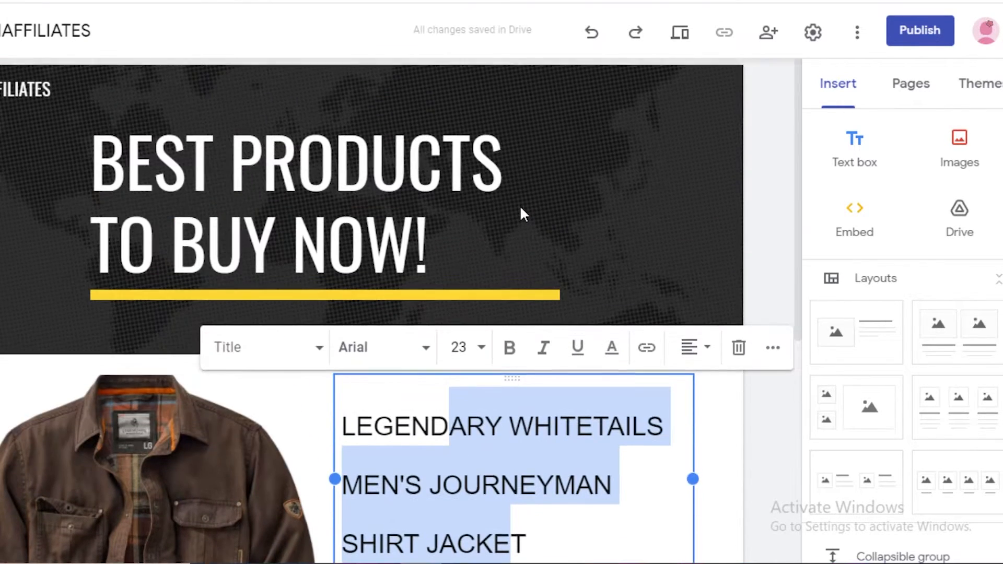
pyautogui.scroll(-4, 558, 217)
pyautogui.click(580, 242)
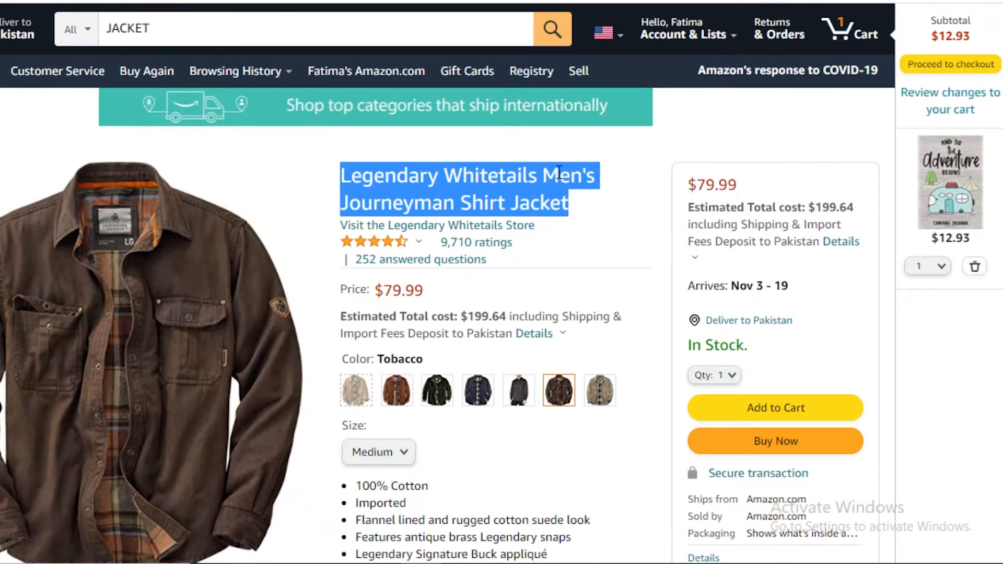
# Copy the jacket's feature bullet list, from "100% Cotton" to the hand warmer pockets, on the Amazon product page.
pyautogui.scroll(-5, 553, 252)
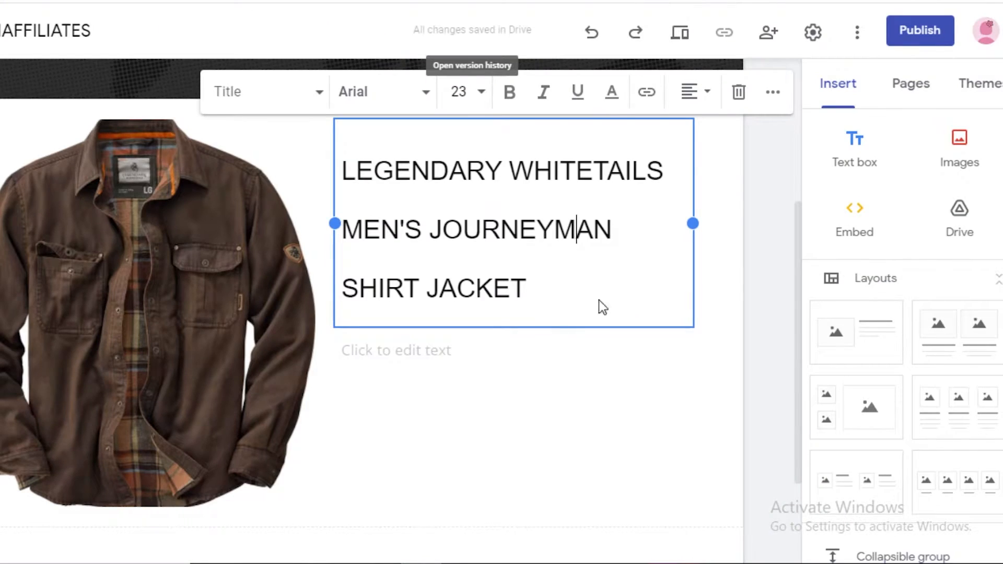
pyautogui.scroll(-2, 600, 301)
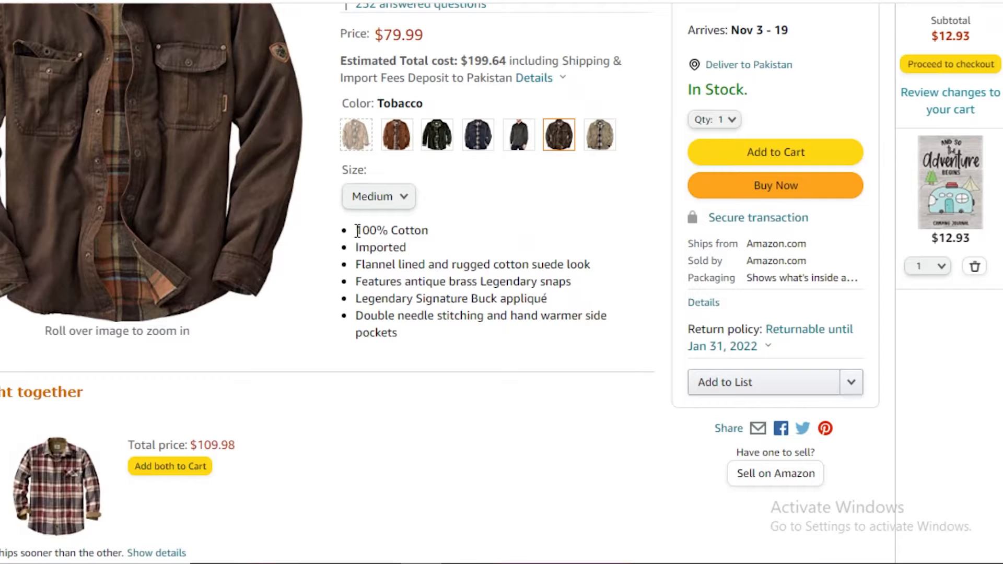
pyautogui.moveTo(380, 247); pyautogui.dragTo(424, 343)
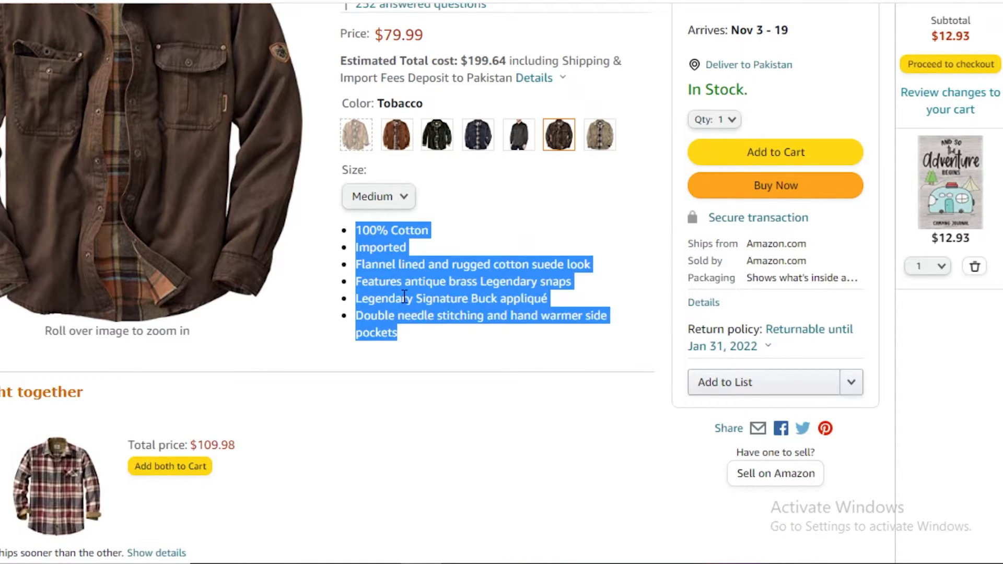
pyautogui.rightClick(404, 297)
pyautogui.click(430, 308)
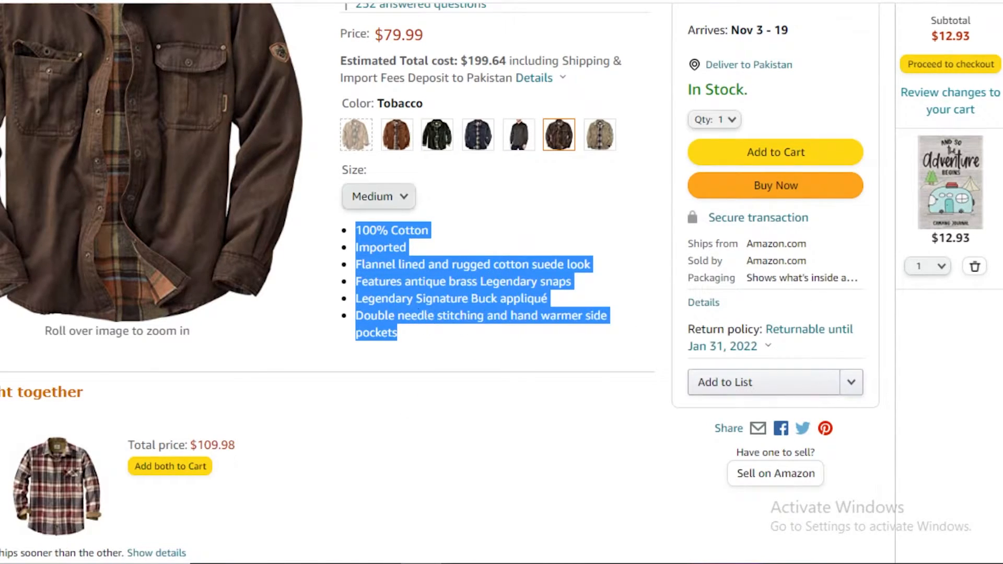
# Switch back to the Google Sites editor and paste the feature list into the body text placeholder under the product title.
pyautogui.hotkey('alt', 'Tab')
pyautogui.click(408, 261)
pyautogui.rightClick(412, 262)
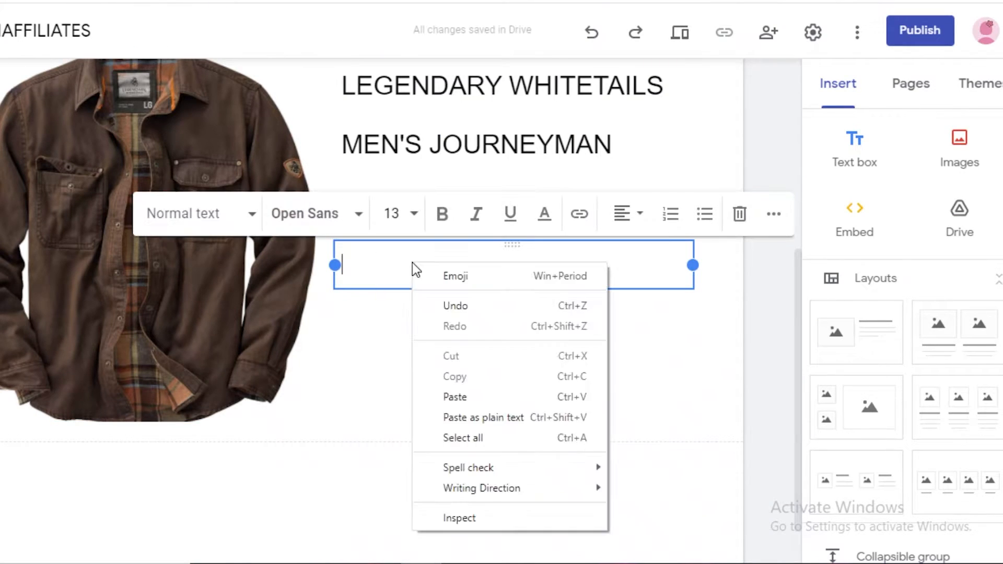
pyautogui.click(457, 397)
# Link the jacket image to its Amazon product page by copying the page's address and applying it as the image link.
pyautogui.click(181, 262)
pyautogui.scroll(2, 181, 261)
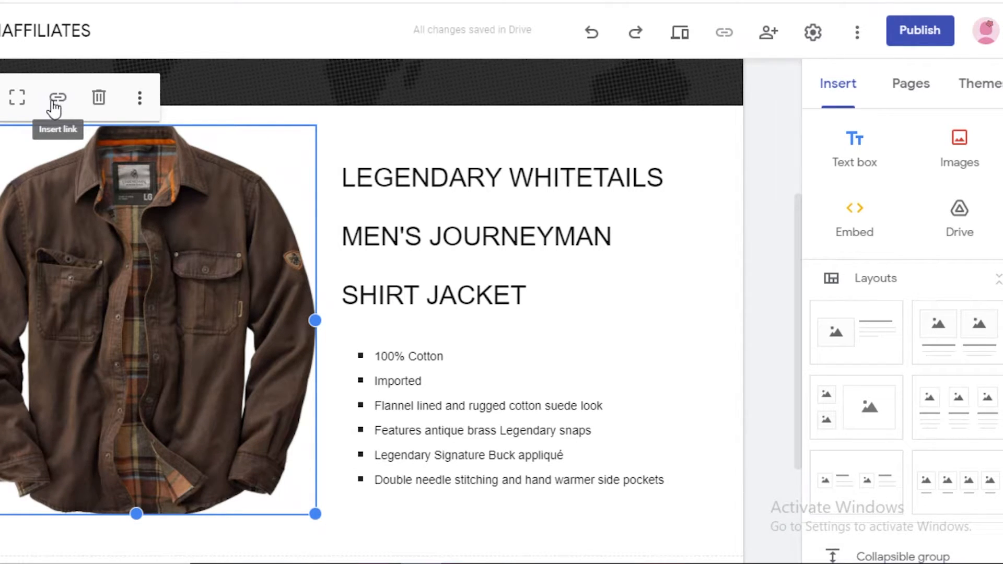
pyautogui.click(56, 97)
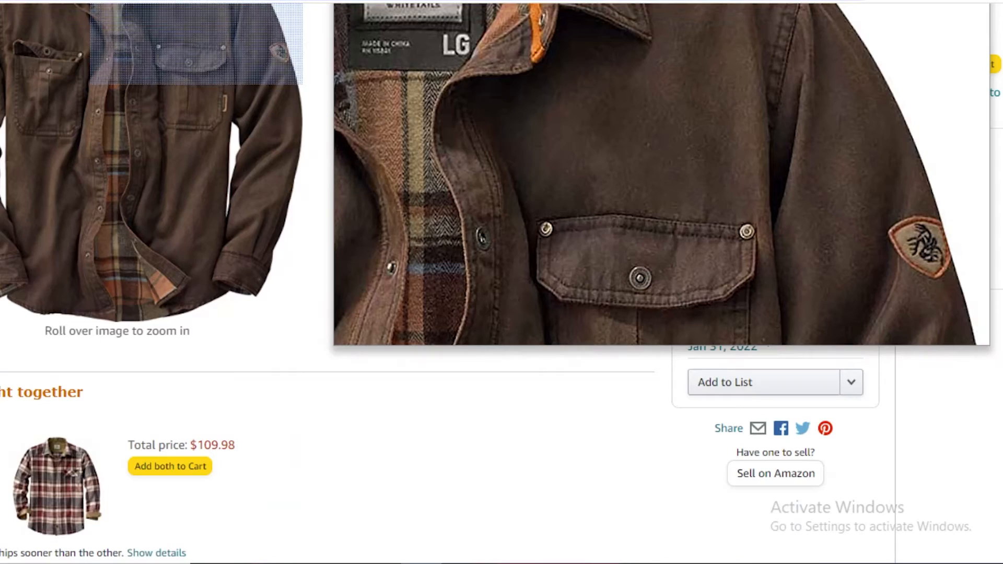
pyautogui.rightClick(329, 2)
pyautogui.click(380, 101)
pyautogui.scroll(3, 222, 227)
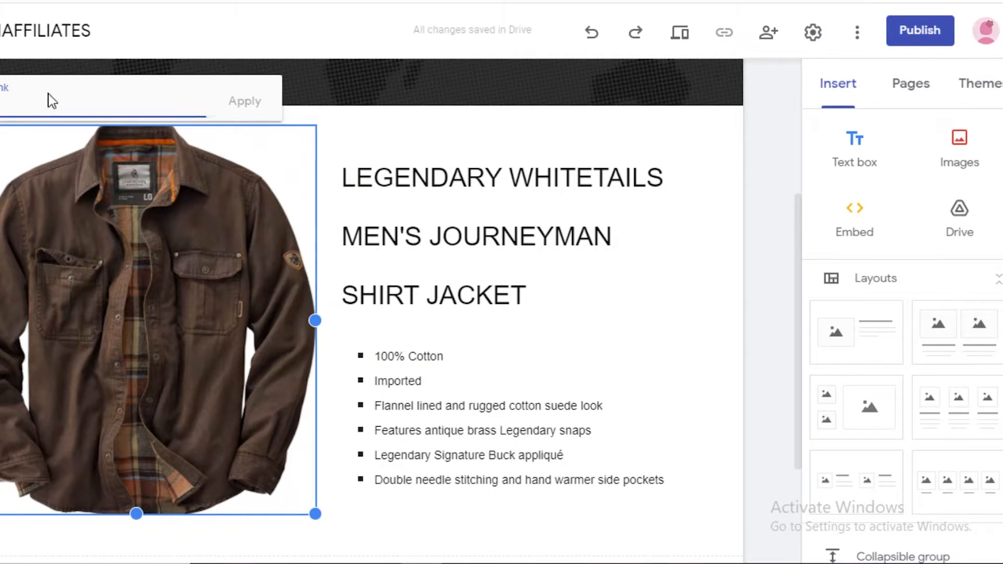
pyautogui.rightClick(48, 96)
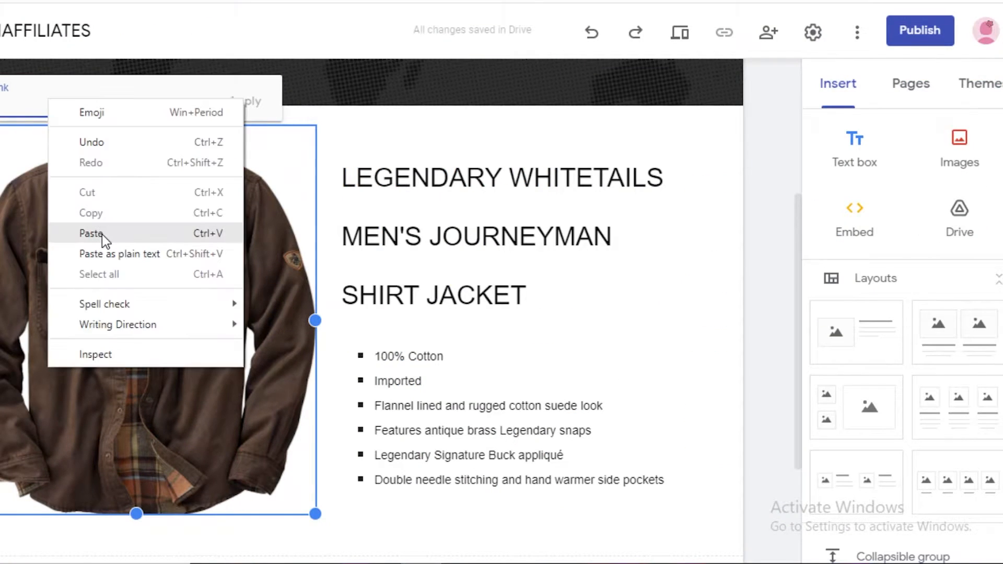
pyautogui.click(102, 233)
pyautogui.click(246, 102)
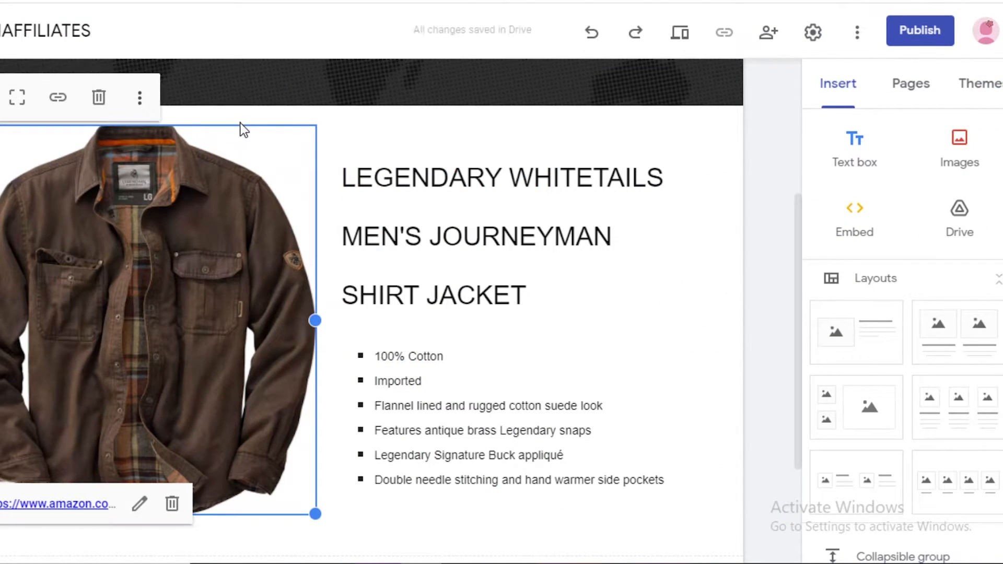
# Start a new button component below the jacket section and name it "BUY NOW".
pyautogui.scroll(-2, 156, 391)
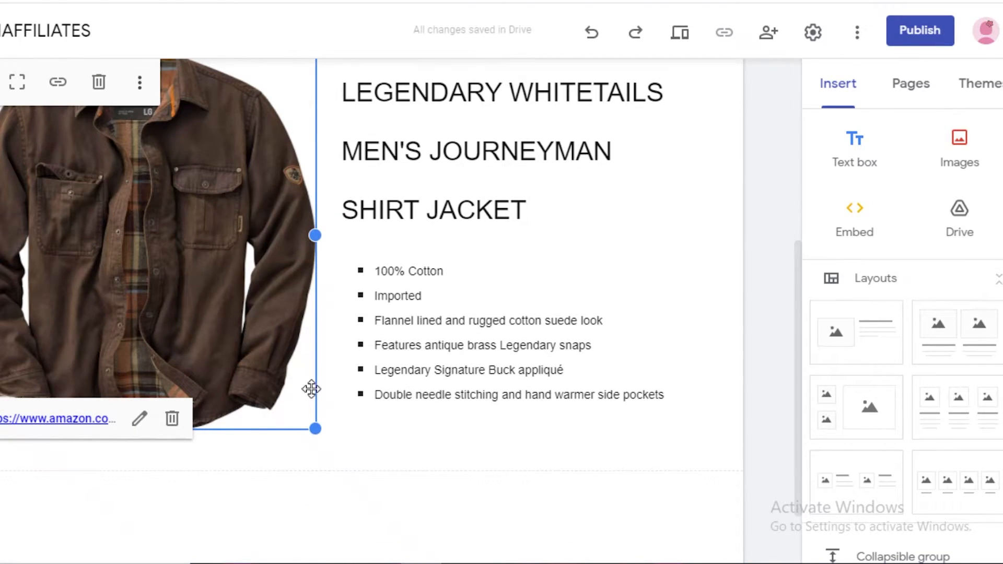
pyautogui.scroll(-2, 678, 314)
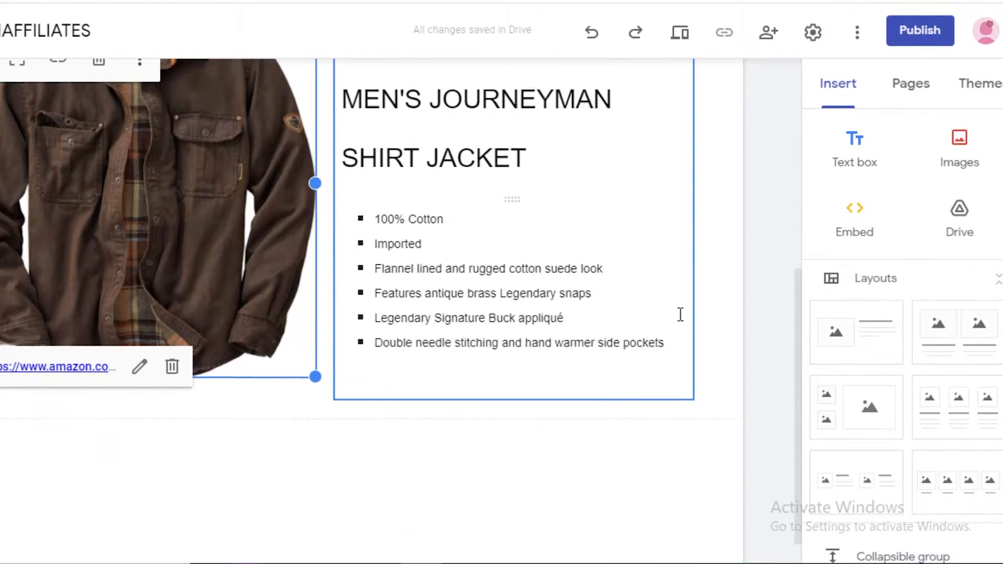
pyautogui.click(743, 290)
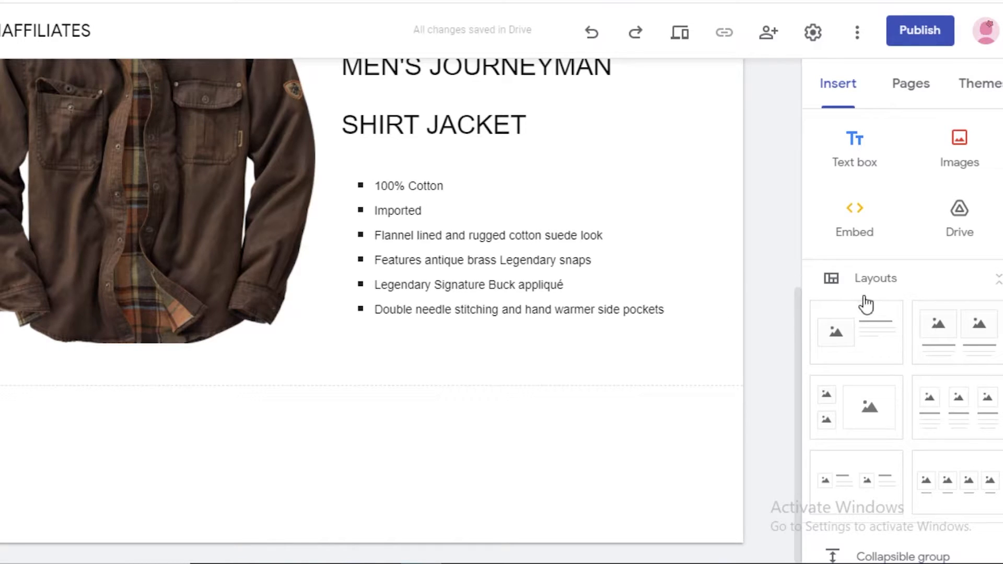
pyautogui.scroll(-5, 846, 313)
pyautogui.scroll(5, 839, 316)
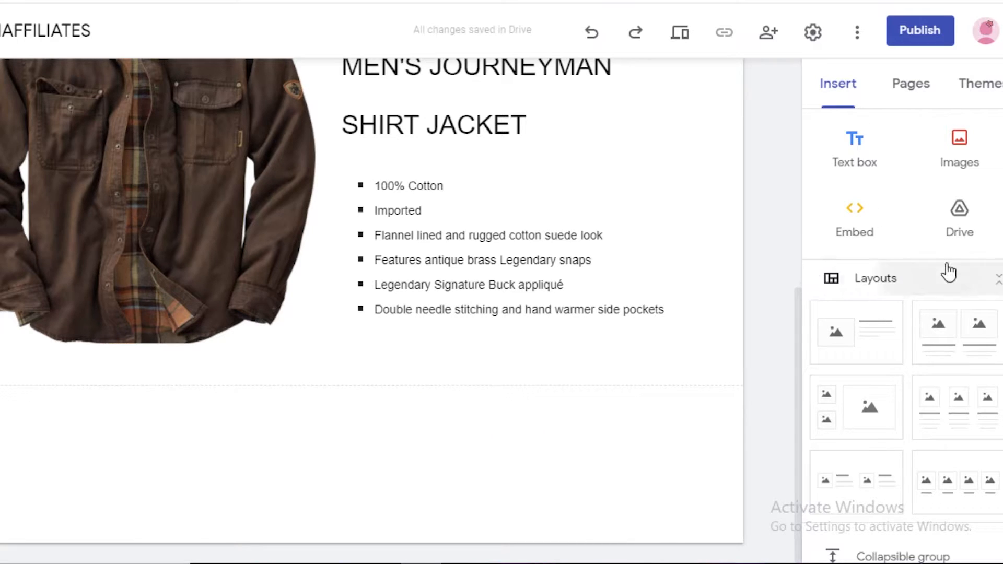
pyautogui.click(955, 281)
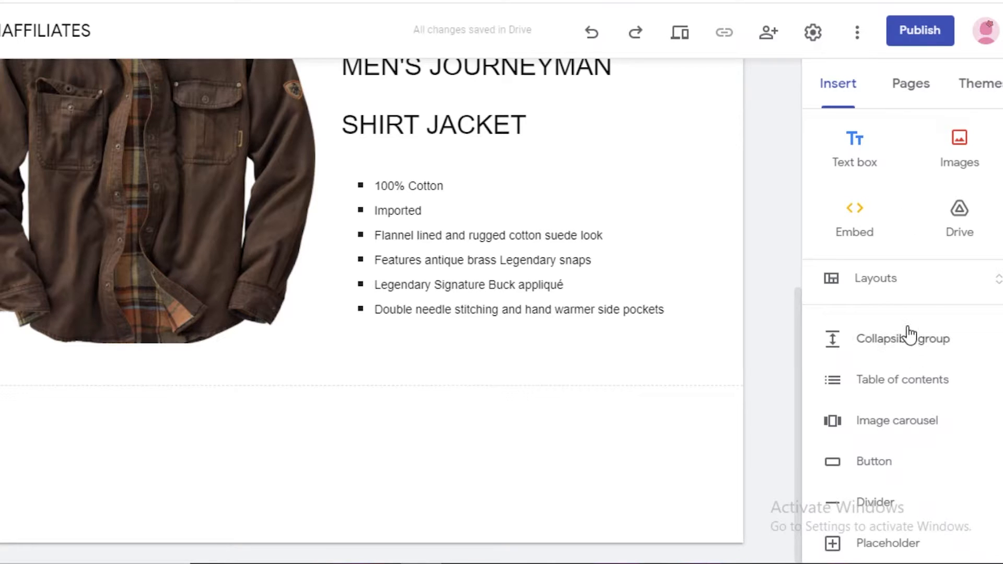
pyautogui.scroll(-5, 909, 335)
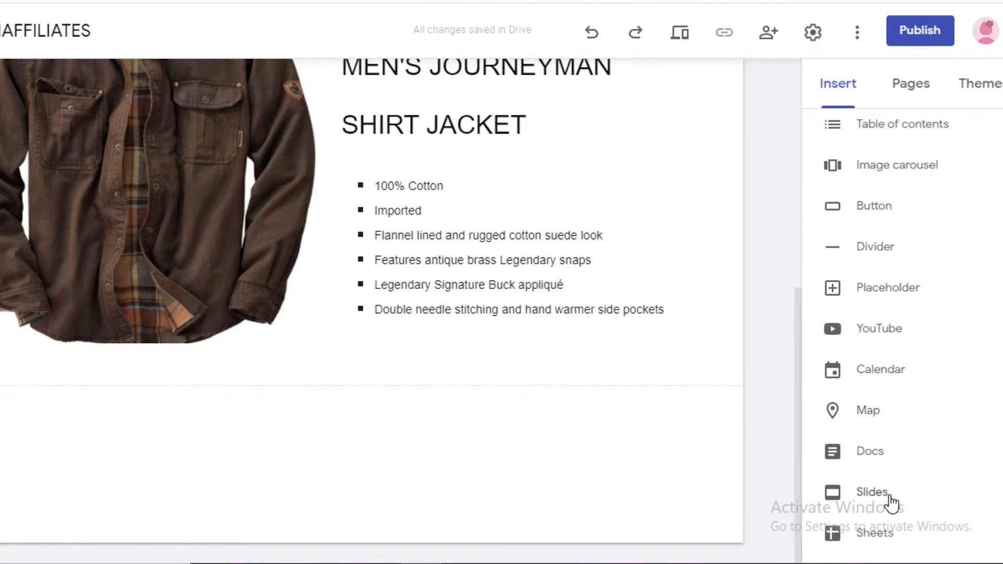
pyautogui.scroll(-1, 890, 496)
pyautogui.click(860, 141)
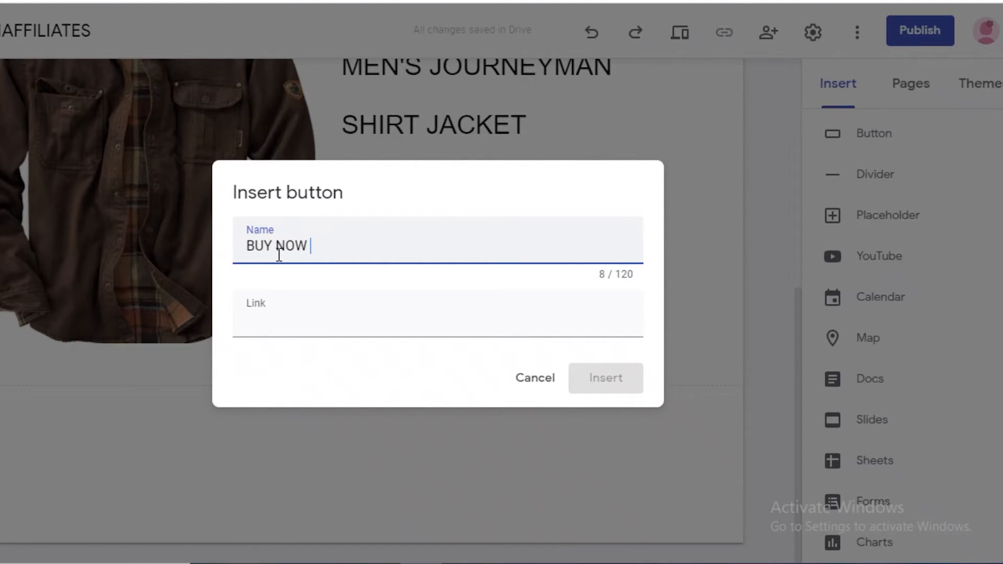
# Paste the copied Amazon product page address as the BUY NOW button's link and insert the button.
pyautogui.hotkey('ctrl', 'Tab')
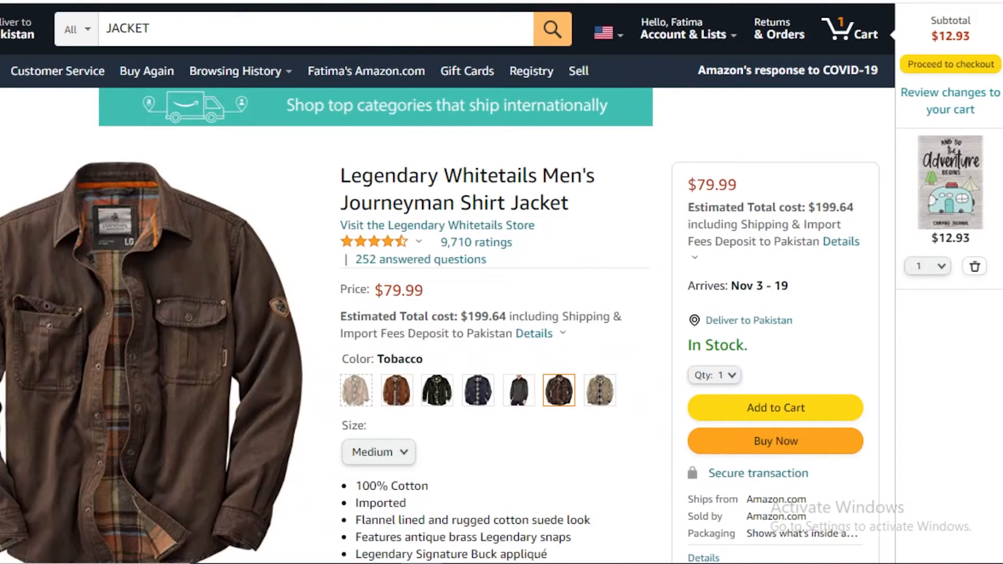
pyautogui.hotkey('ctrl', 'shift', 'Tab')
pyautogui.rightClick(278, 329)
pyautogui.click(323, 187)
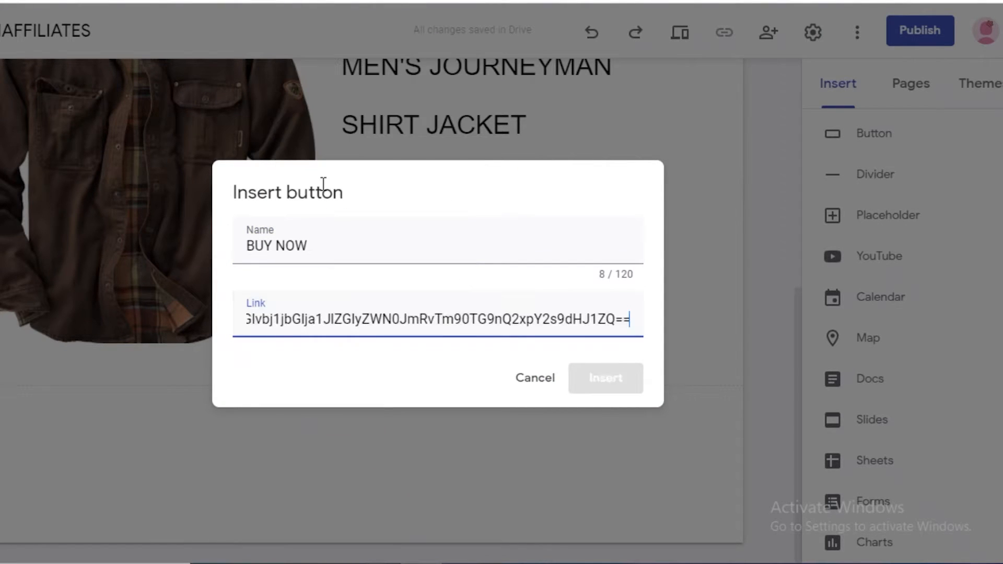
pyautogui.click(579, 372)
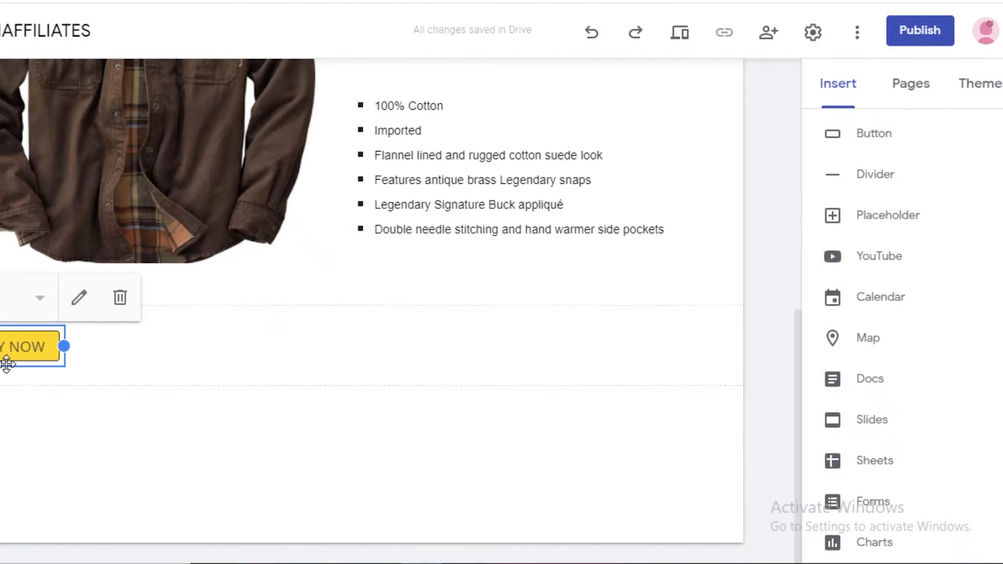
# Widen the BUY NOW button and position it in the middle of its section.
pyautogui.moveTo(63, 346); pyautogui.dragTo(131, 346)
pyautogui.moveTo(132, 345); pyautogui.dragTo(132, 346)
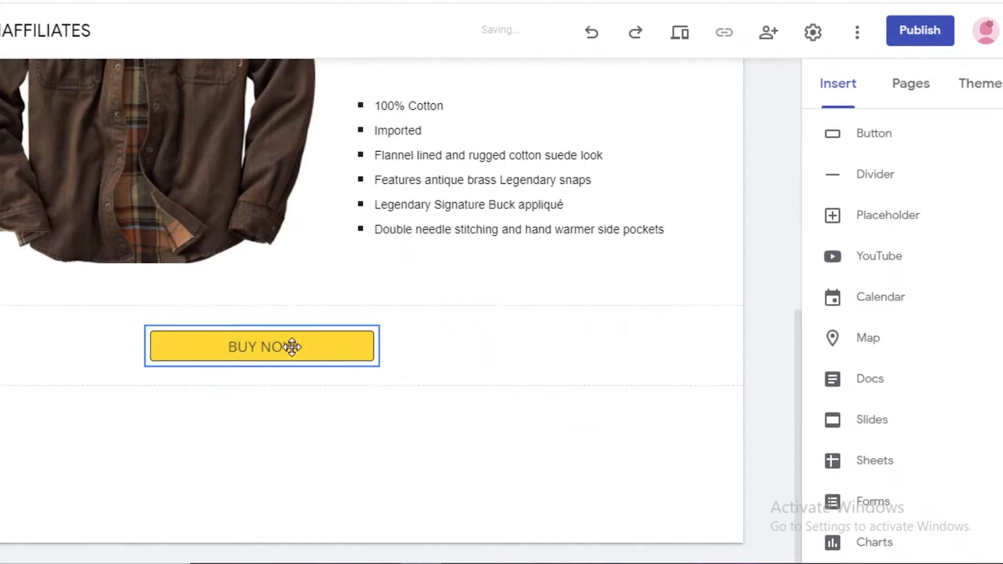
pyautogui.moveTo(291, 347); pyautogui.dragTo(352, 347)
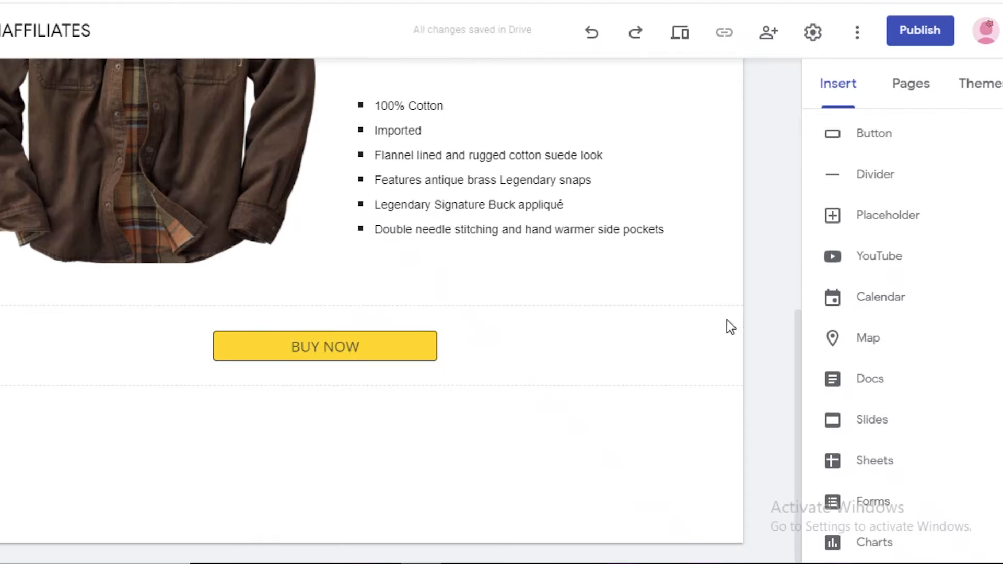
# Try the Outlined and Text styles on the BUY NOW button and return it to Filled.
pyautogui.click(442, 344)
pyautogui.click(290, 303)
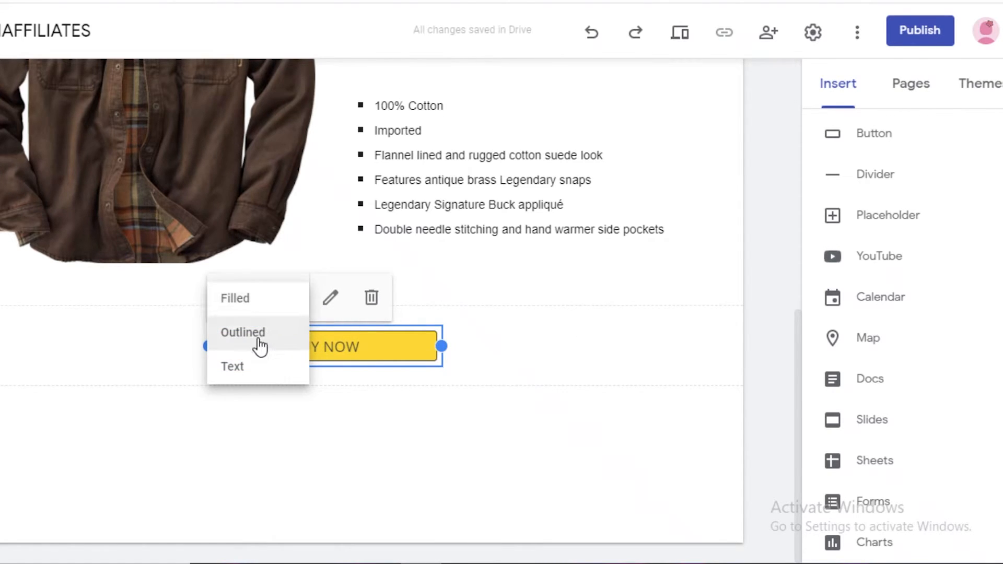
pyautogui.click(251, 345)
pyautogui.click(271, 310)
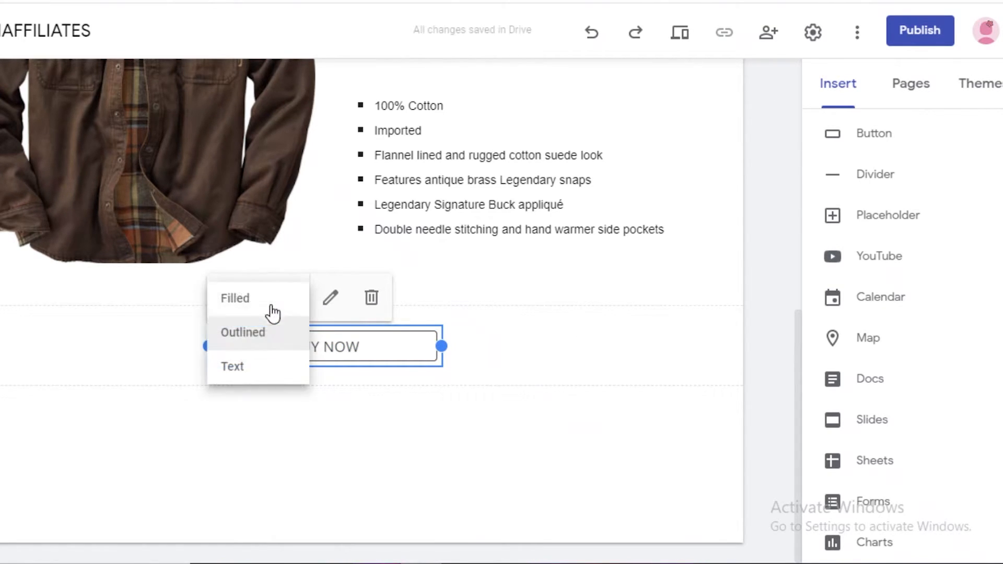
pyautogui.click(240, 368)
pyautogui.click(264, 300)
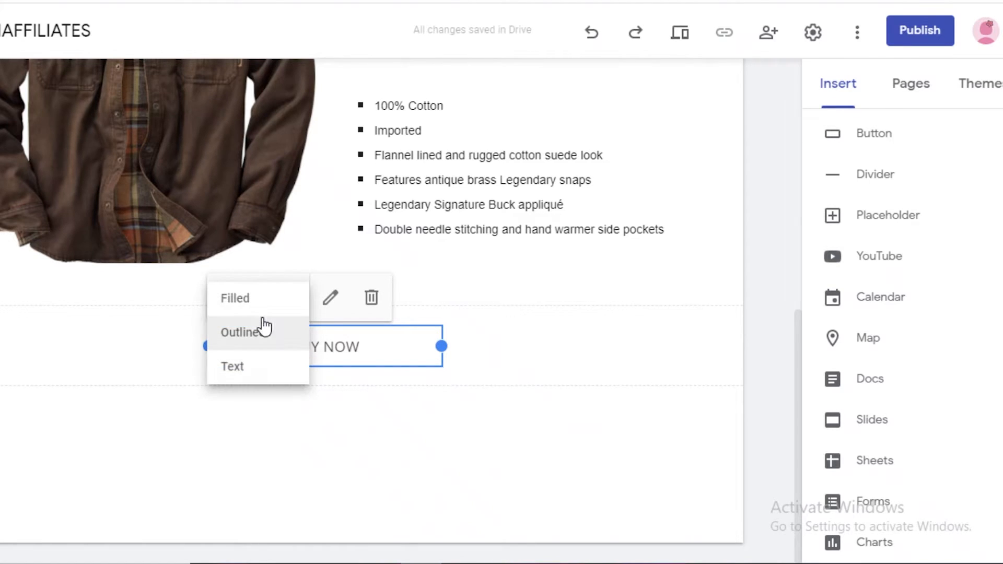
pyautogui.click(248, 294)
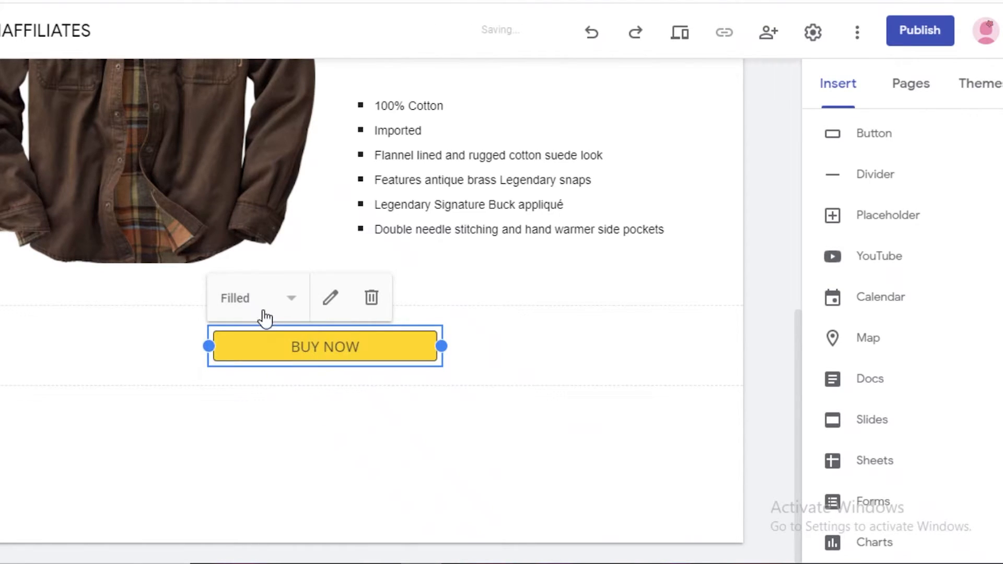
pyautogui.click(333, 298)
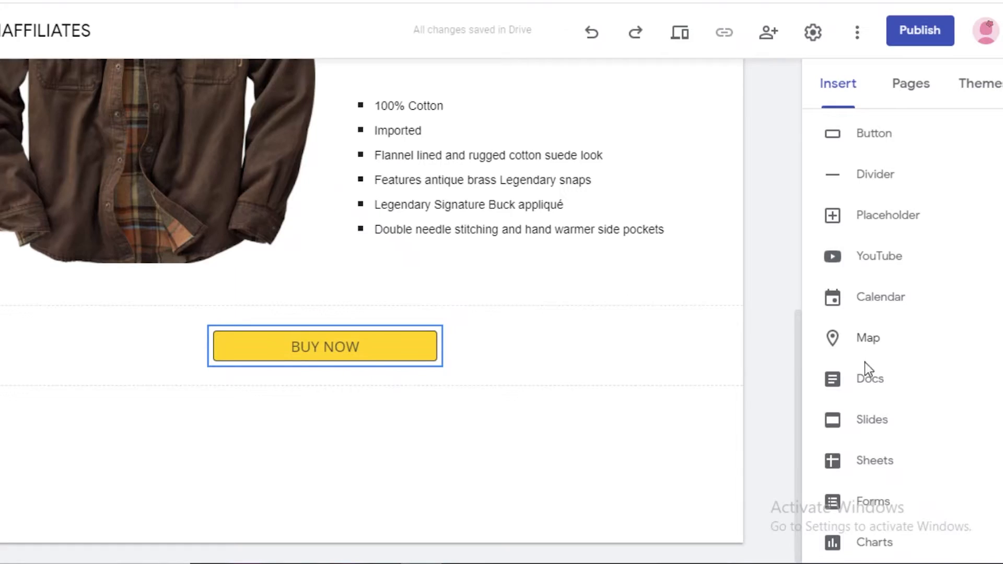
pyautogui.click(862, 135)
pyautogui.click(538, 381)
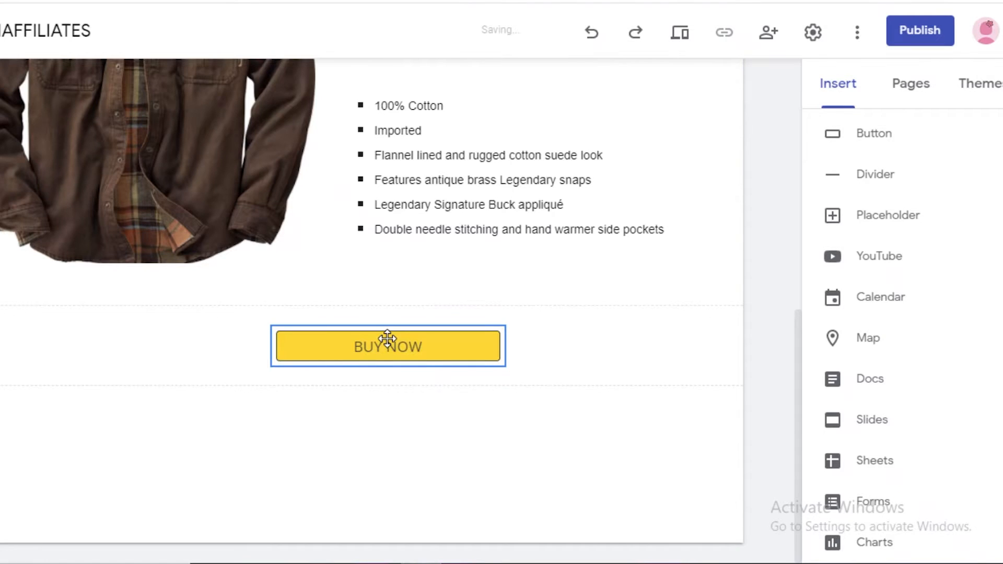
pyautogui.moveTo(387, 340); pyautogui.dragTo(345, 325)
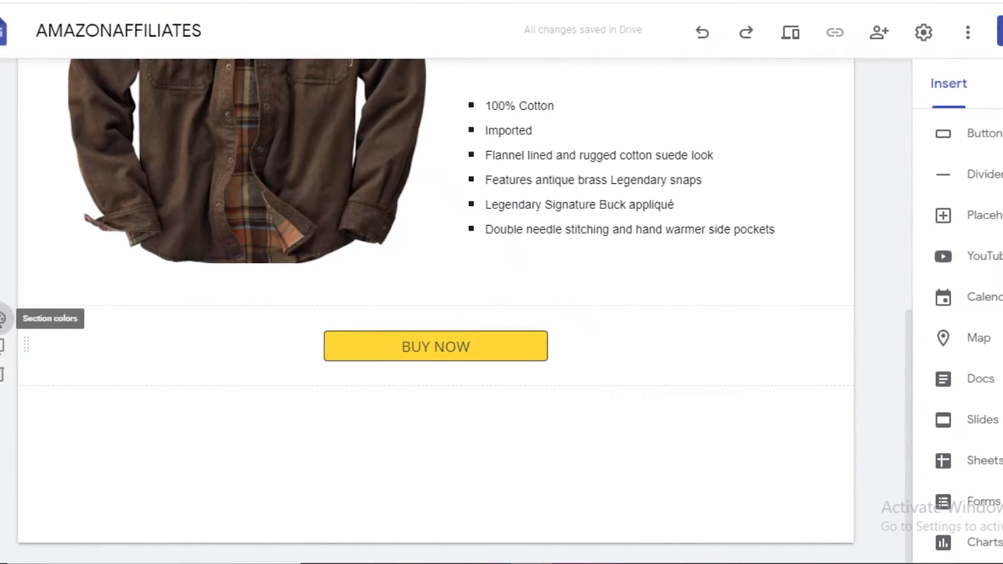
# Try Style 2 on the BUY NOW section and replace it with the uploaded "gold necklace" image as background.
pyautogui.click(24, 320)
pyautogui.click(125, 389)
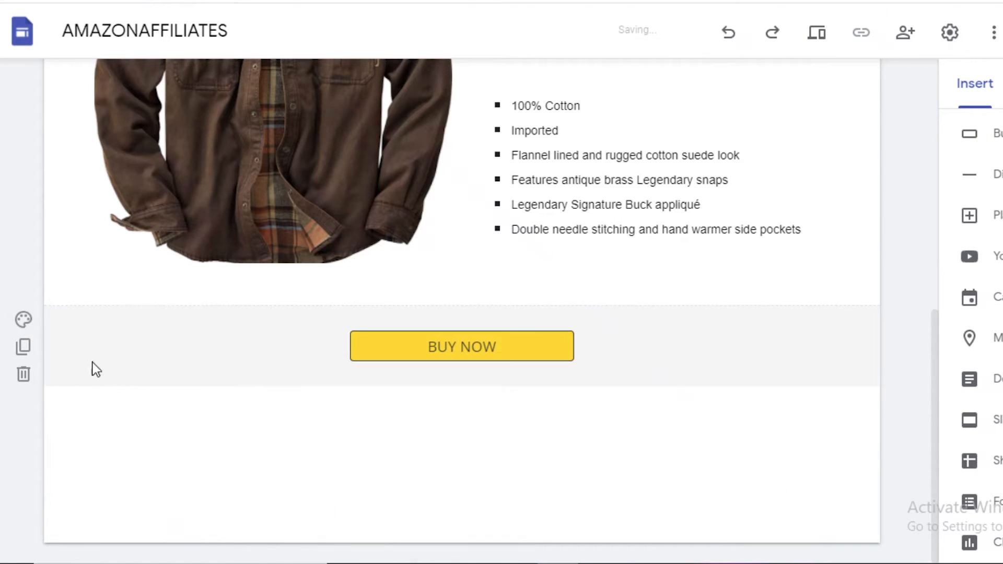
pyautogui.click(24, 321)
pyautogui.moveTo(125, 455)
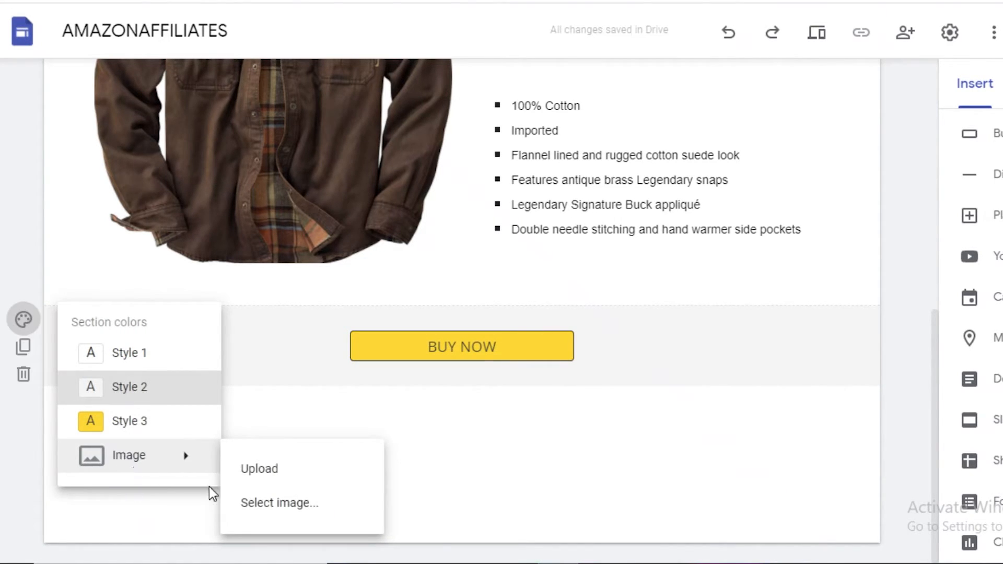
pyautogui.click(201, 210)
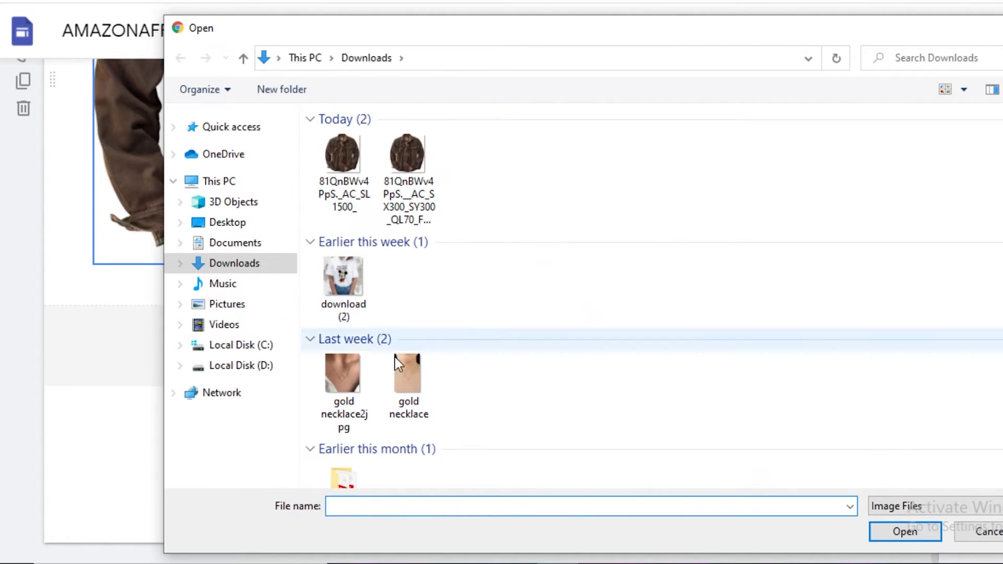
pyautogui.click(408, 374)
pyautogui.click(895, 531)
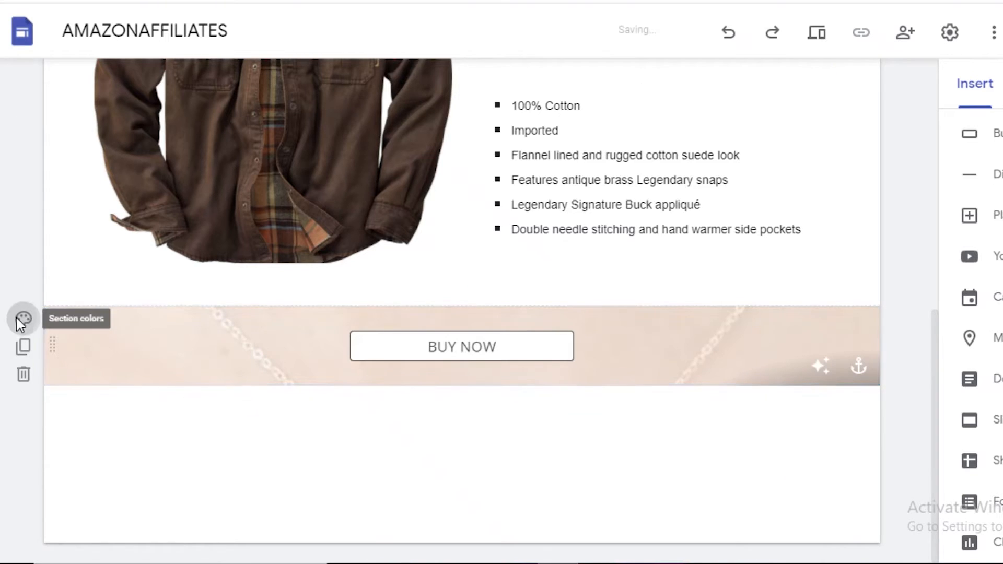
pyautogui.click(18, 320)
pyautogui.moveTo(130, 466)
pyautogui.click(280, 338)
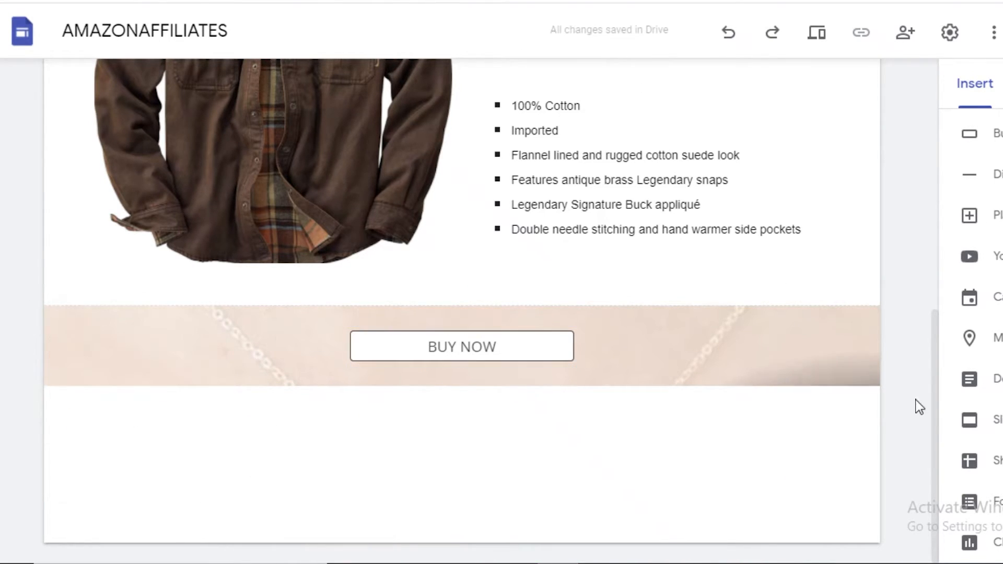
# Remove the readability adjustment from the BUY NOW section's background image so it shows in full color.
pyautogui.click(835, 368)
pyautogui.click(830, 369)
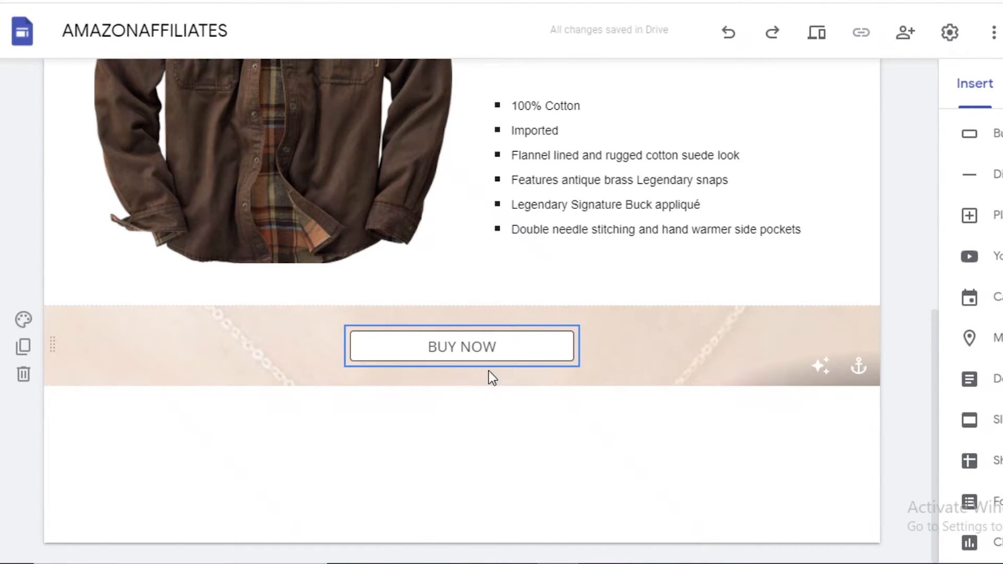
pyautogui.click(427, 362)
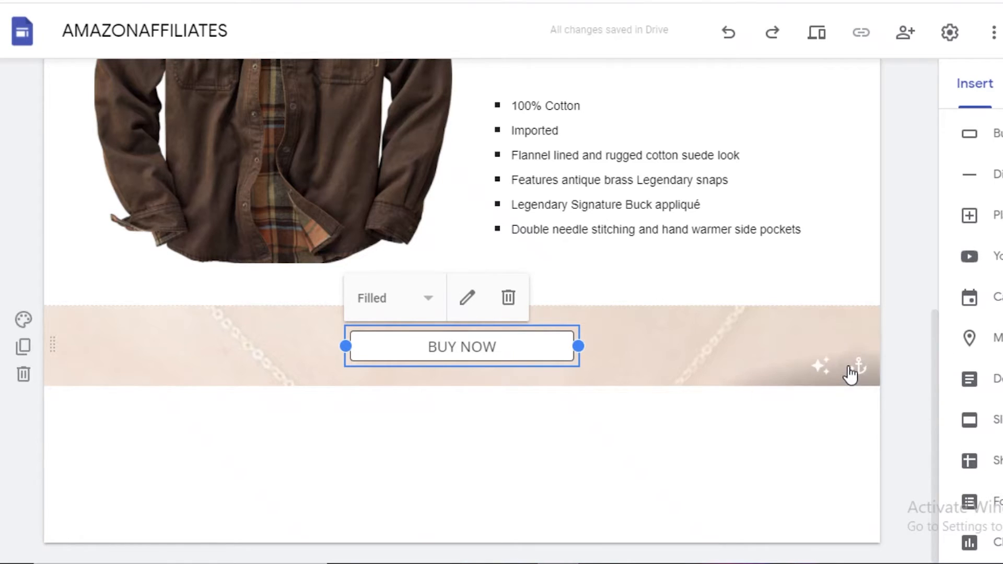
pyautogui.click(834, 383)
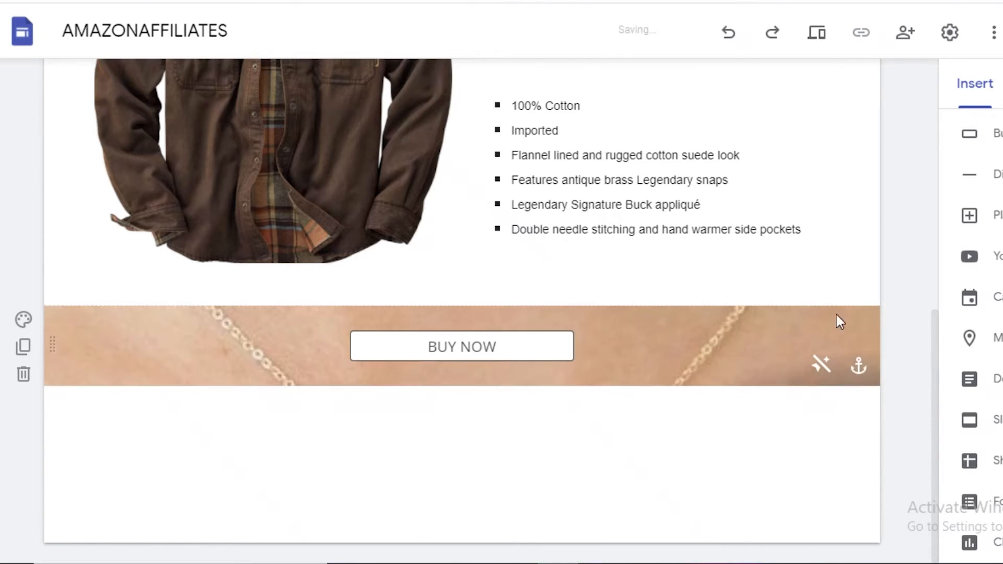
# Publish the site to the web with the address ending "legendjacketbuynow".
pyautogui.scroll(10, 898, 284)
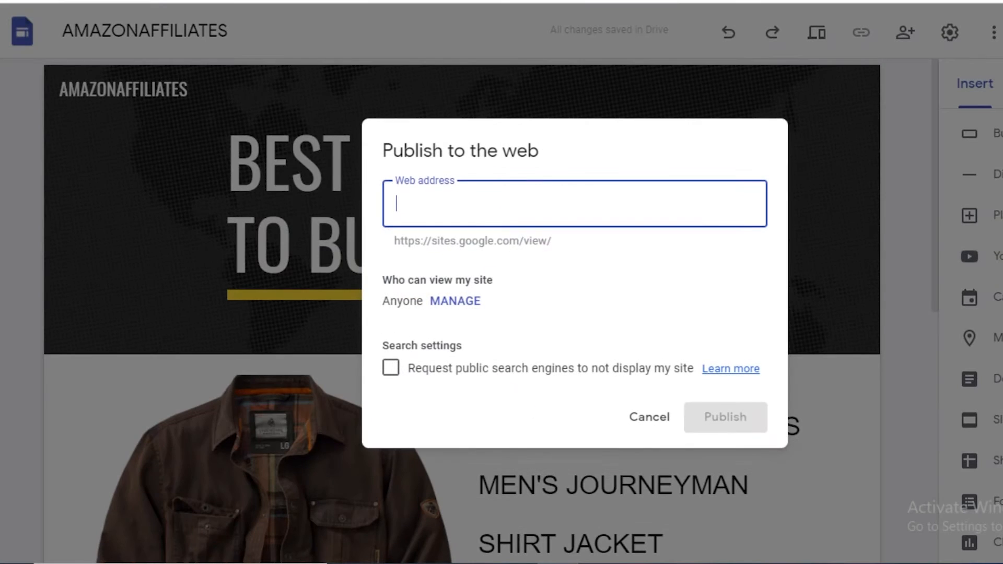
pyautogui.click(594, 173)
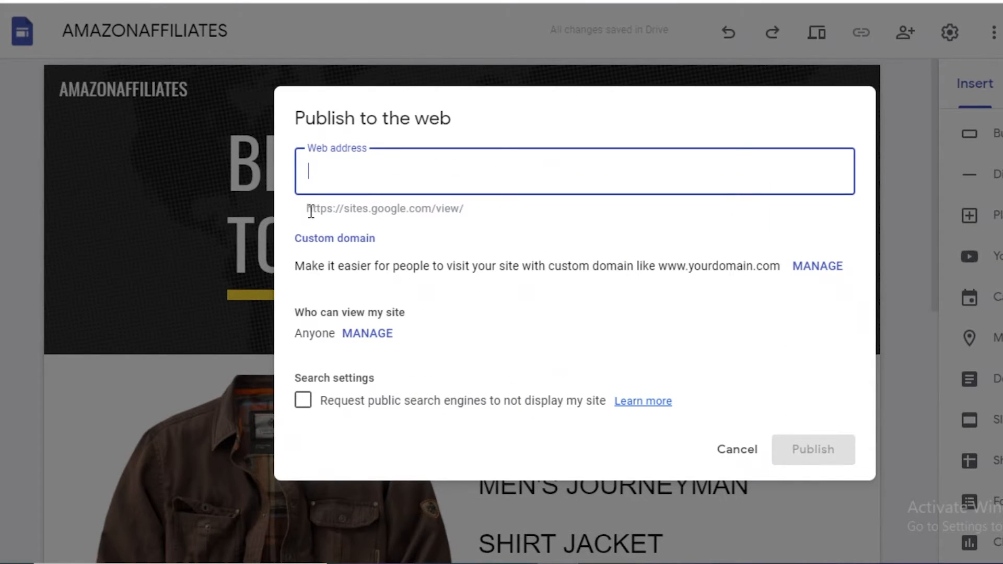
pyautogui.moveTo(311, 211); pyautogui.dragTo(456, 215)
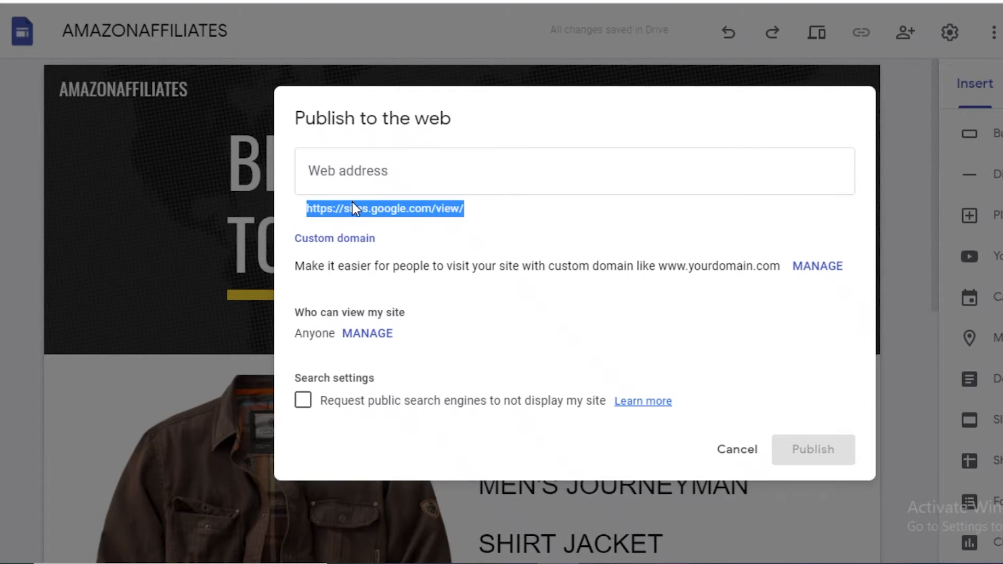
pyautogui.click(369, 165)
pyautogui.write('jacketbuynow')
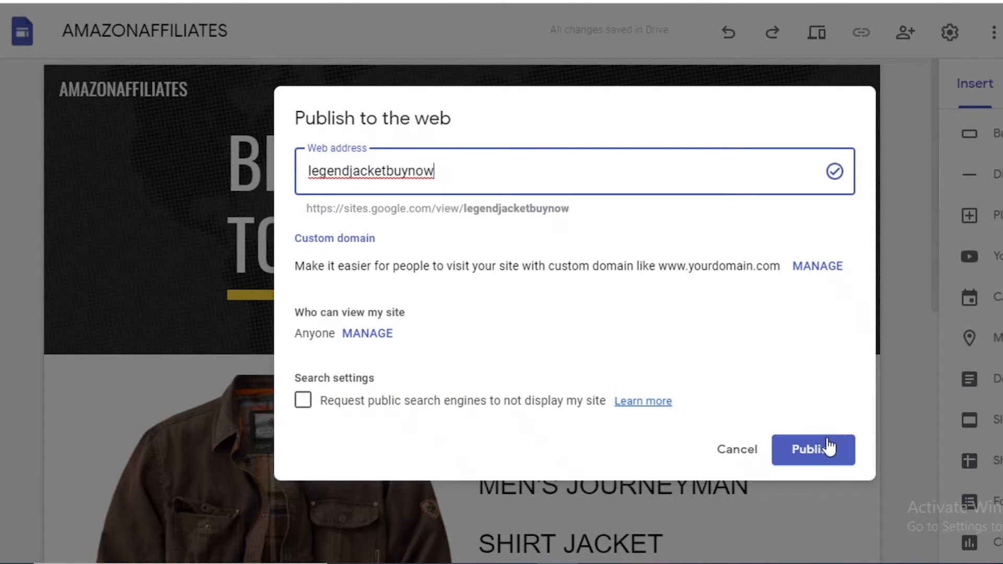
pyautogui.click(846, 462)
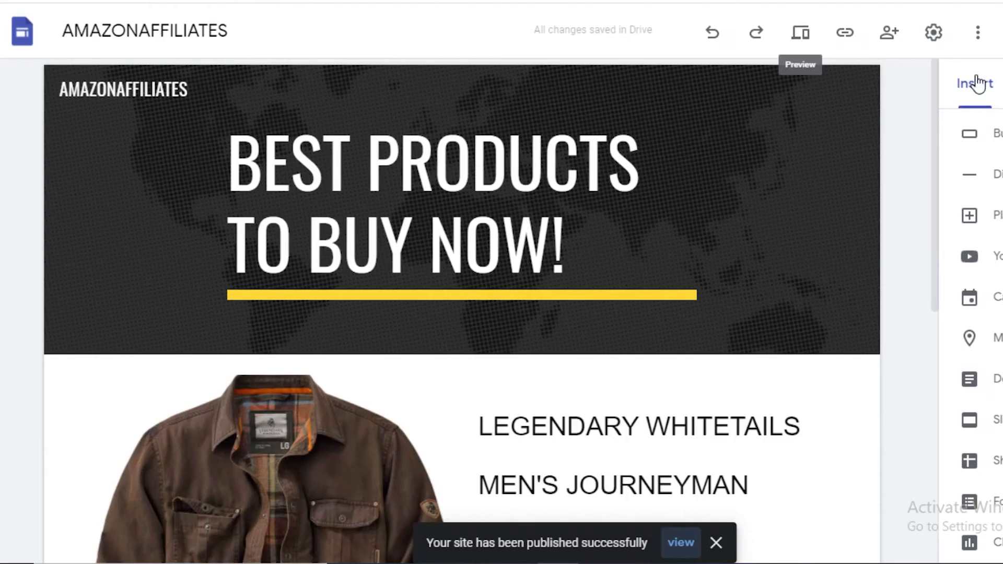
# Open the published site and review the page from the header to the BUY NOW section.
pyautogui.click(684, 546)
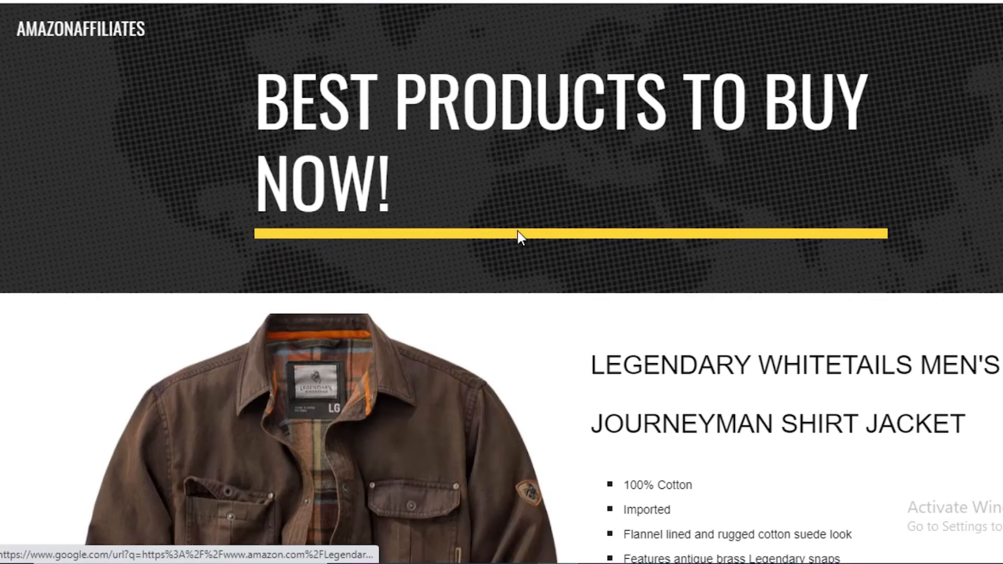
pyautogui.scroll(-1, 498, 264)
pyautogui.scroll(1, 231, 237)
pyautogui.scroll(-4, 713, 213)
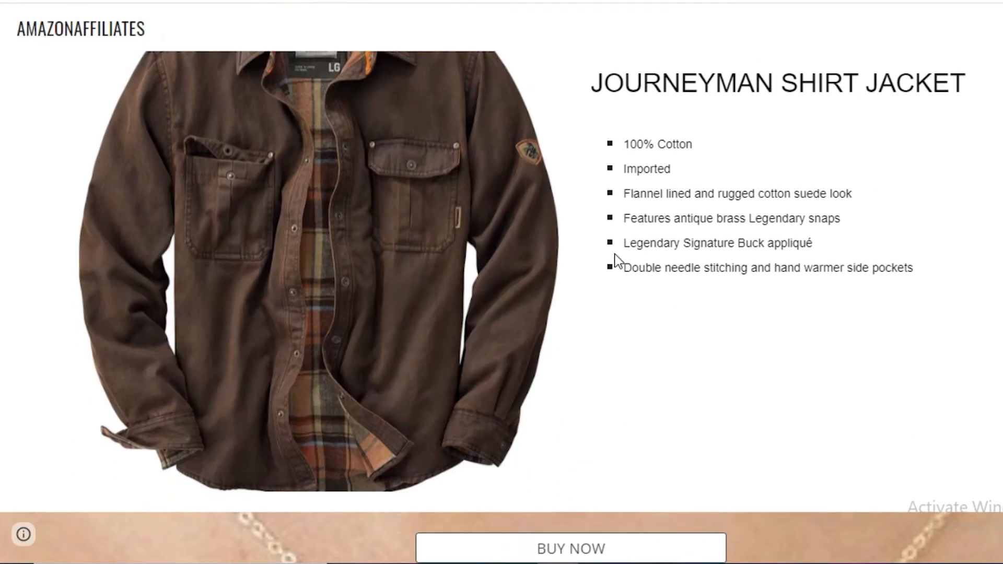
# Test the jacket image's link on the published site and look over the Amazon product page it opens.
pyautogui.click(263, 235)
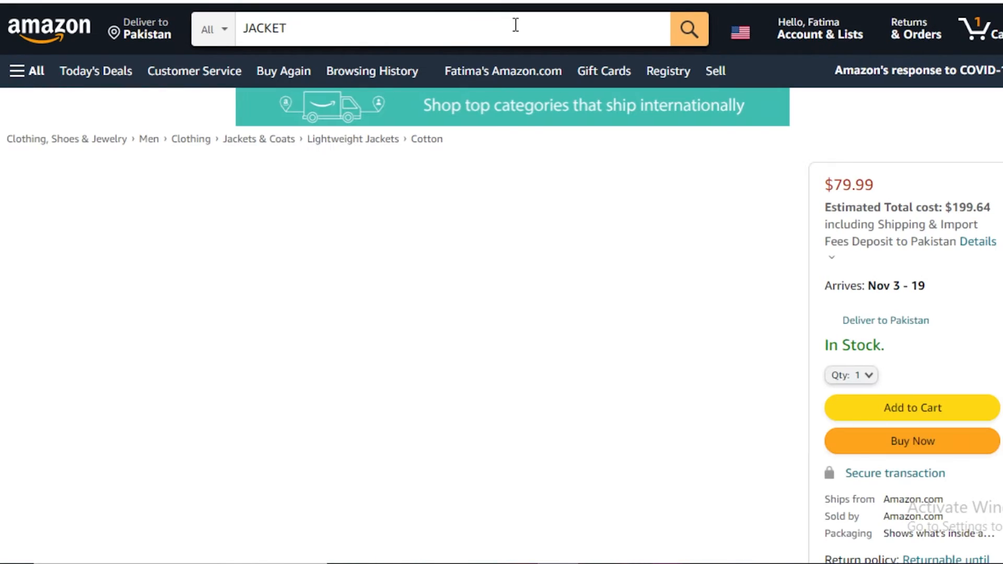
pyautogui.scroll(-3, 192, 420)
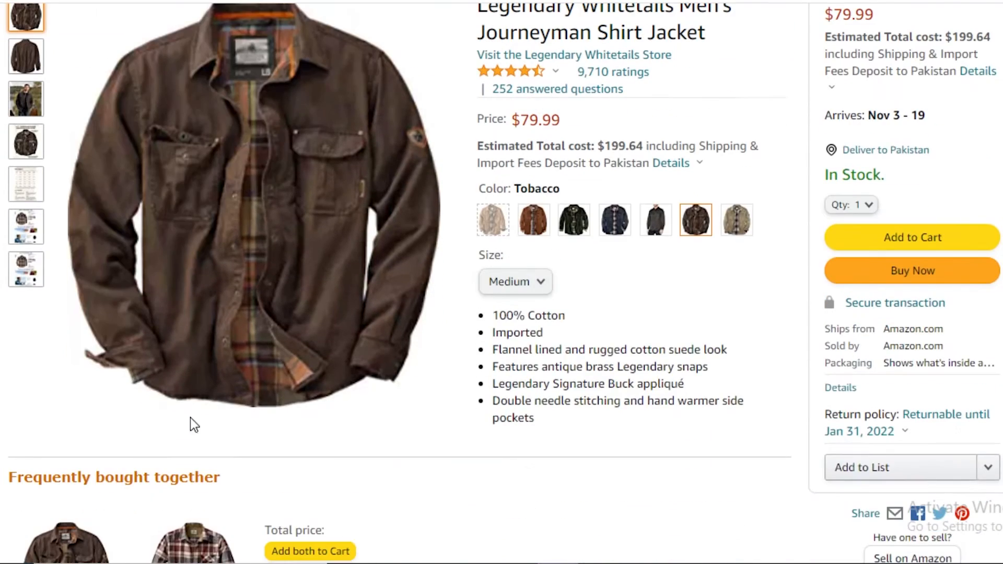
pyautogui.scroll(3, 499, 257)
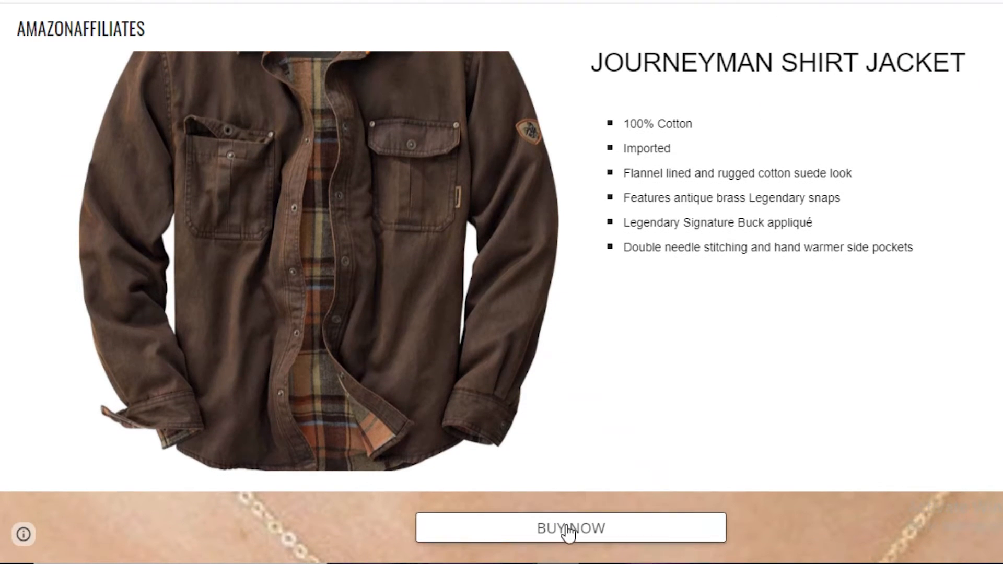
# Test the BUY NOW button's link on the published site.
pyautogui.click(570, 533)
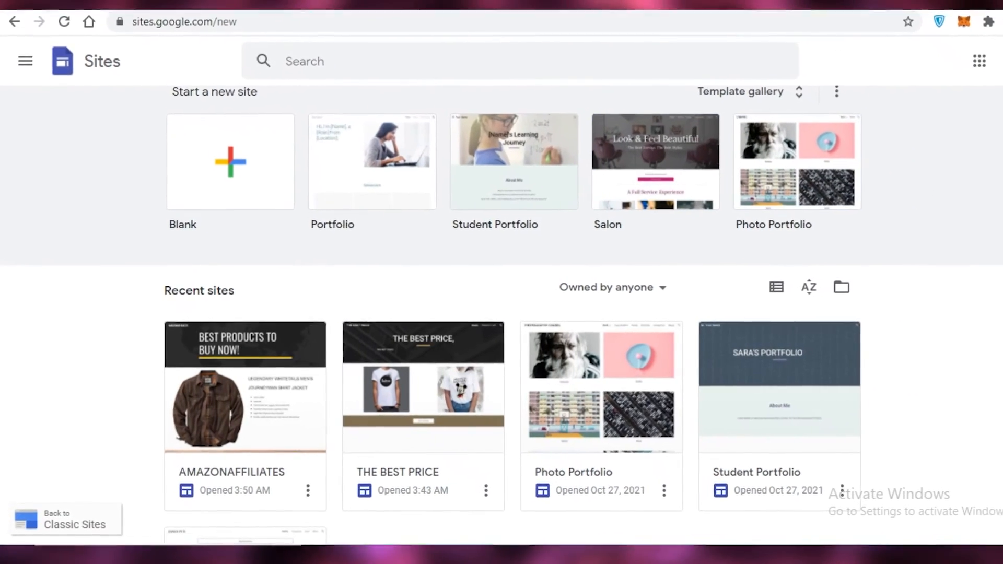
# Look over the templates and recent sites on the Google Sites home page, the account list, and the AMAZONAFFILIATES site's available actions.
pyautogui.scroll(-3, 975, 230)
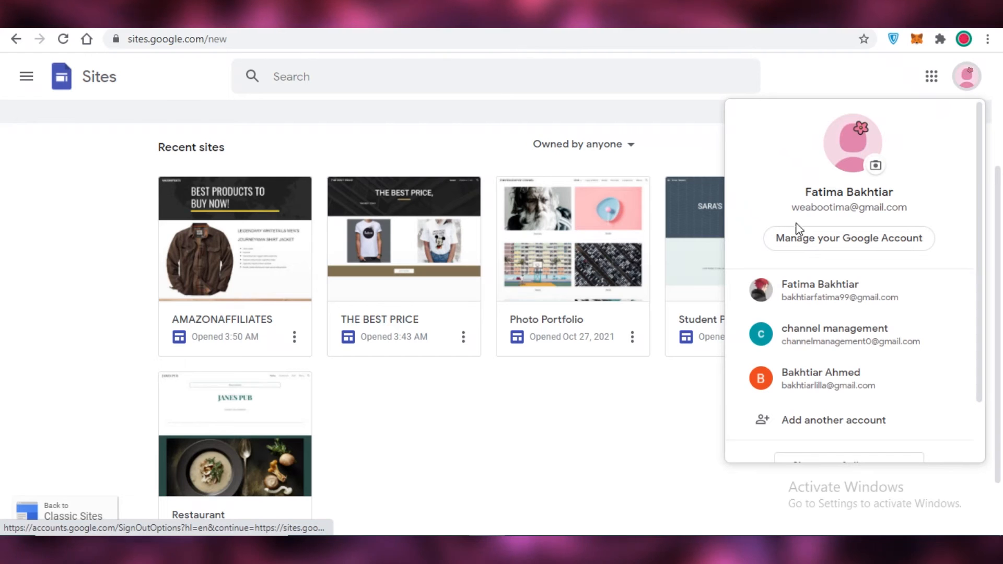
pyautogui.click(969, 80)
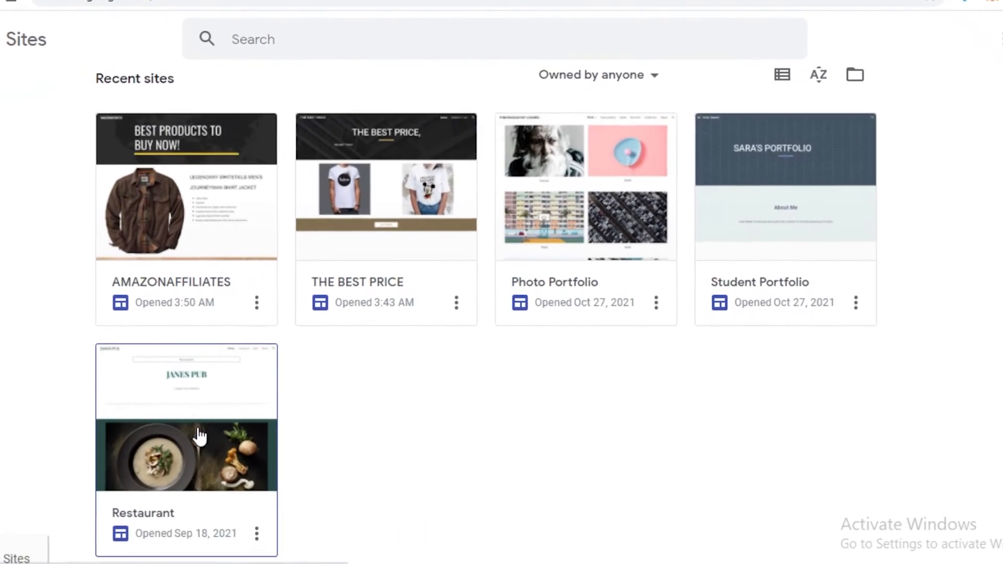
pyautogui.scroll(-1, 240, 463)
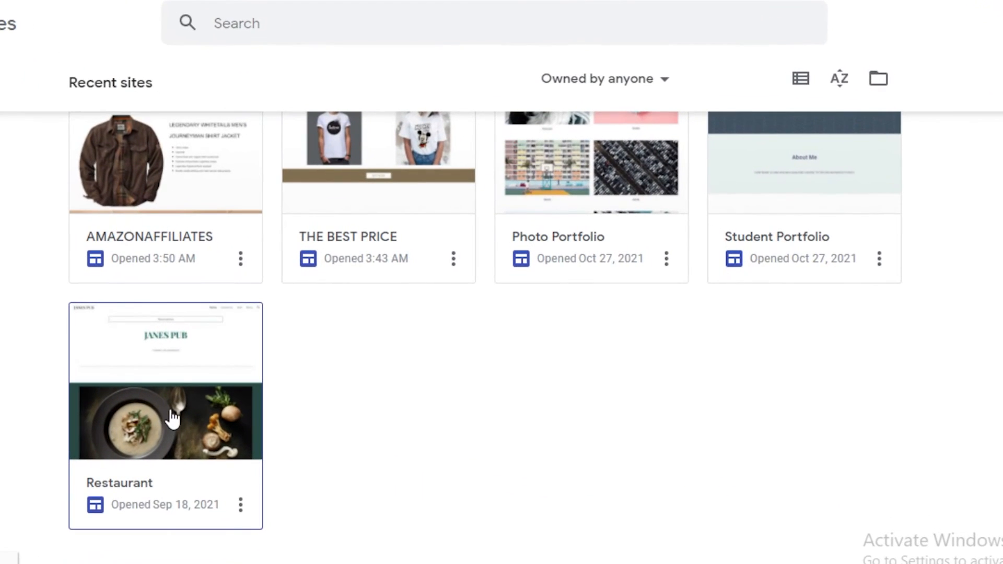
pyautogui.scroll(3, 860, 267)
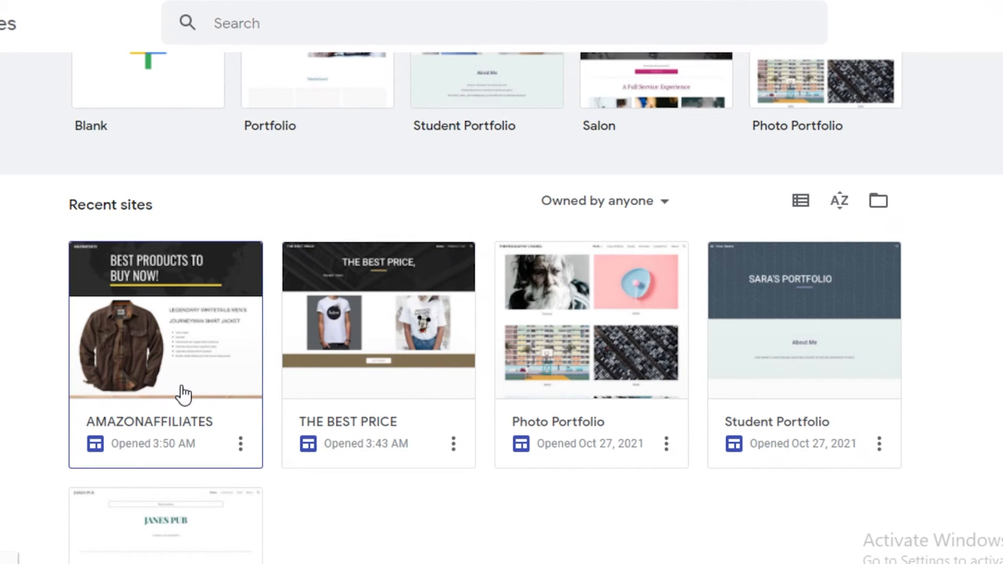
pyautogui.scroll(2, 141, 258)
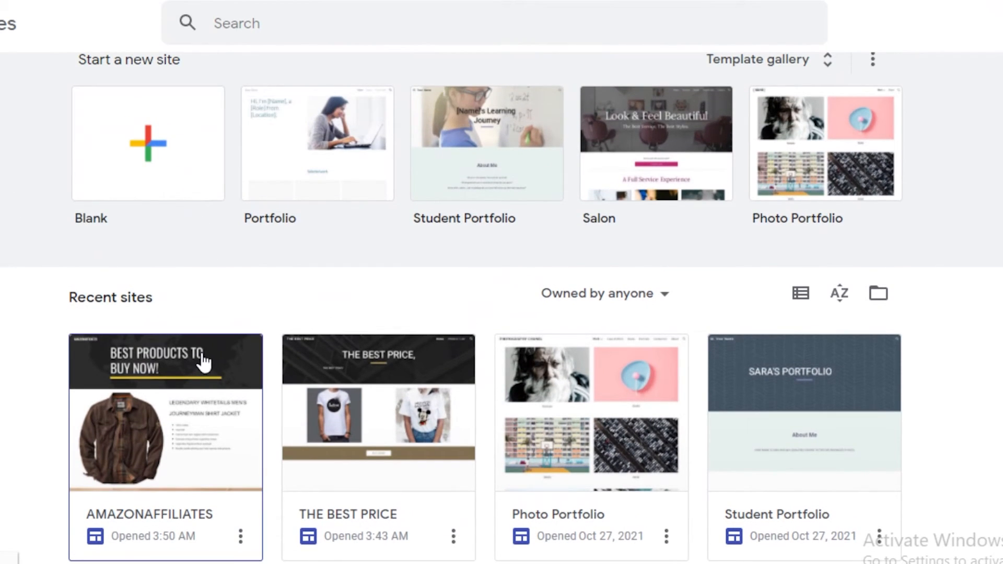
pyautogui.scroll(-5, 203, 362)
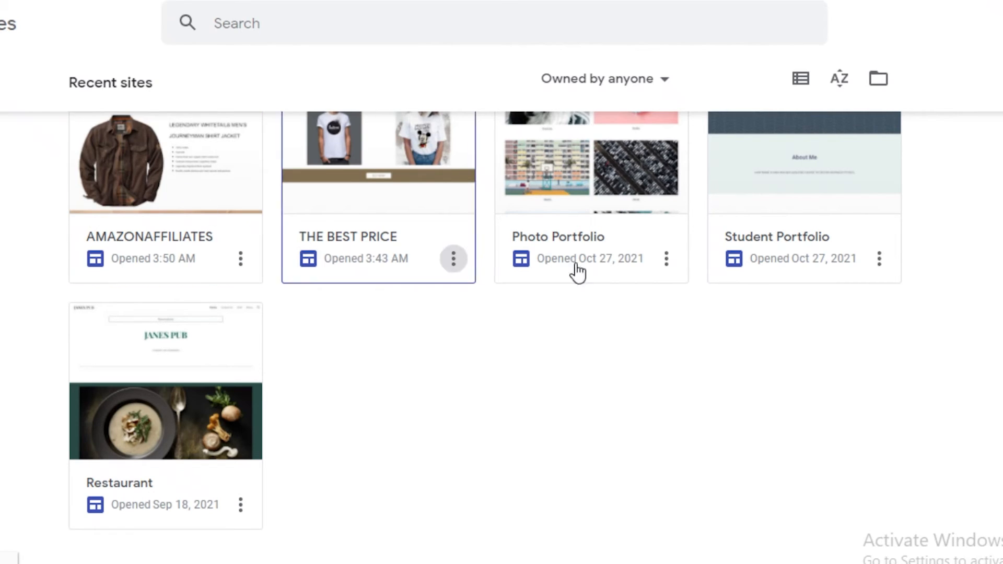
pyautogui.scroll(5, 488, 269)
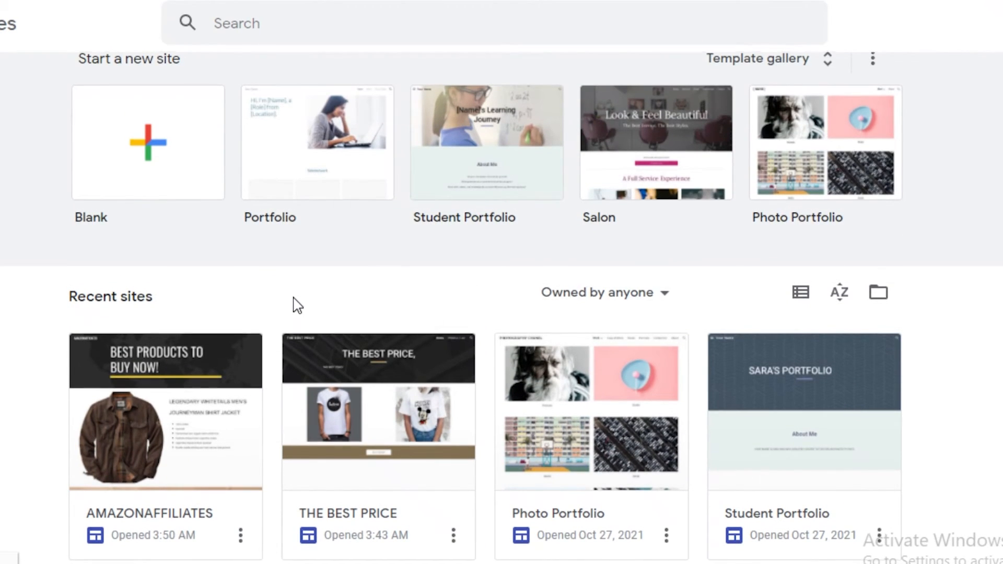
pyautogui.scroll(-5, 296, 305)
pyautogui.click(241, 260)
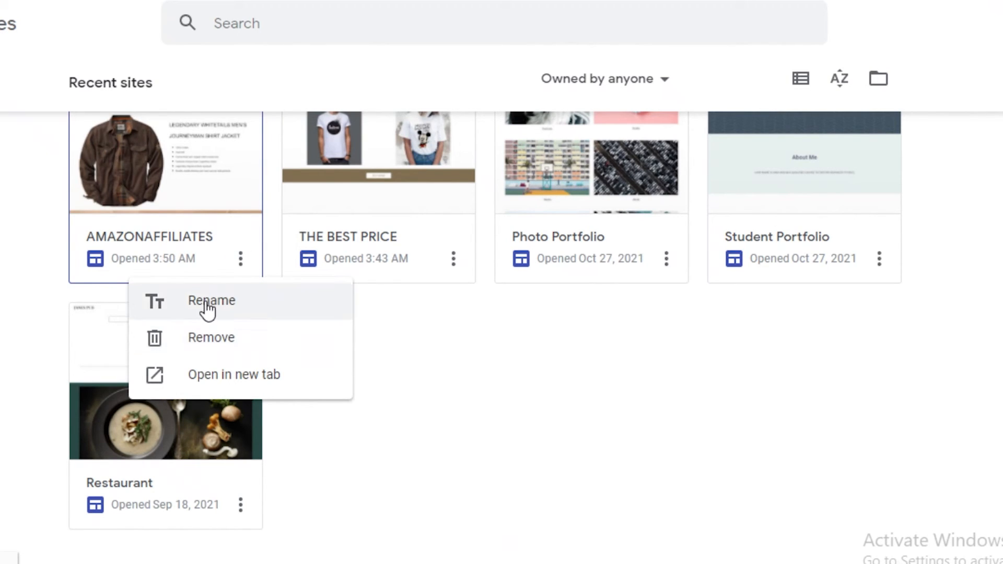
pyautogui.scroll(2, 403, 284)
# Open the AMAZONAFFILIATES site for editing and review its page from the header down to the BUY NOW section.
pyautogui.click(2, 295)
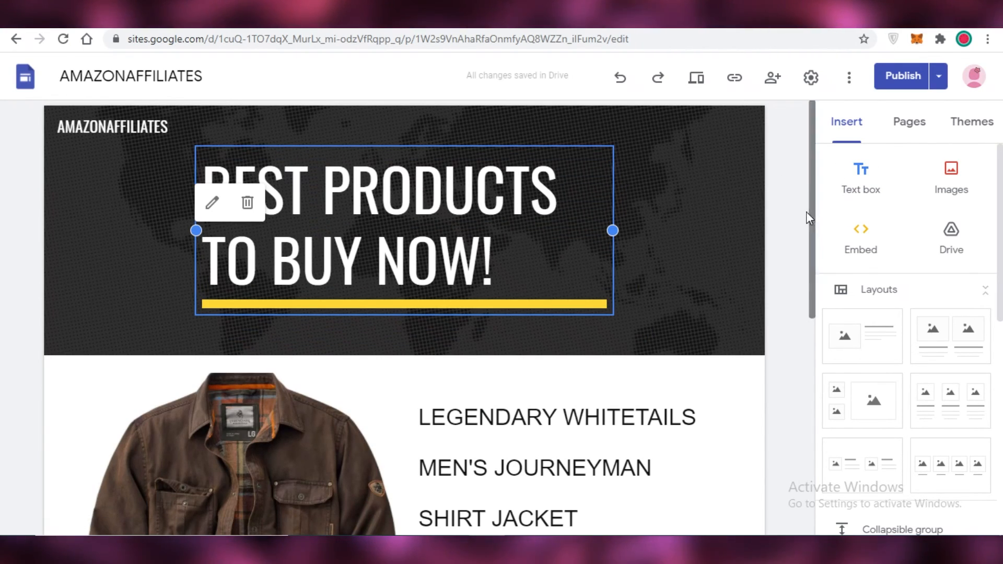
pyautogui.scroll(-7, 727, 387)
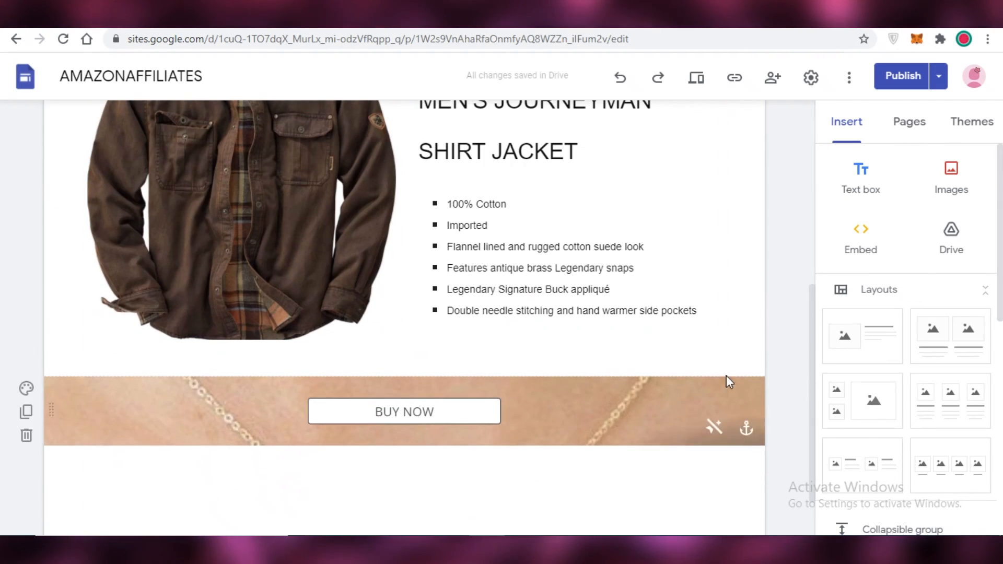
pyautogui.scroll(-1, 714, 213)
pyautogui.scroll(7, 761, 331)
pyautogui.scroll(2, 799, 296)
# Return to the Google Sites home page and look through the new-site templates and the recent sites.
pyautogui.click(15, 40)
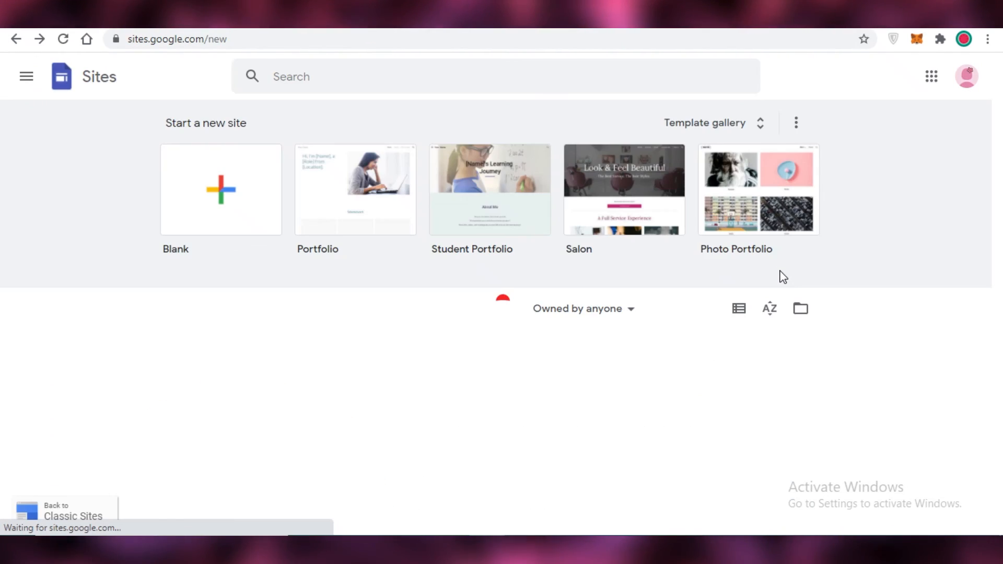
pyautogui.scroll(-3, 838, 311)
pyautogui.scroll(2, 844, 316)
pyautogui.scroll(2, 779, 178)
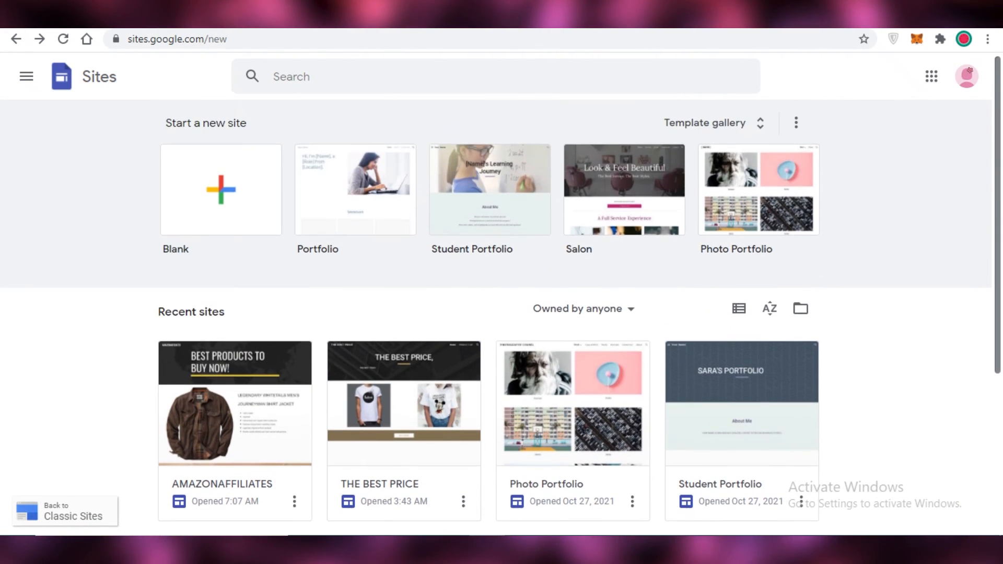
pyautogui.scroll(-4, 995, 197)
pyautogui.scroll(4, 992, 245)
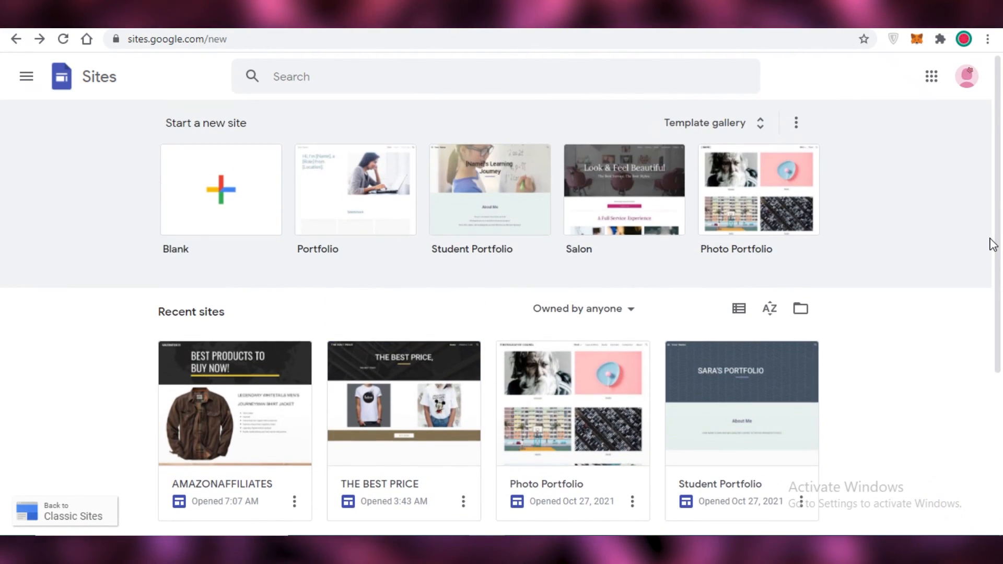